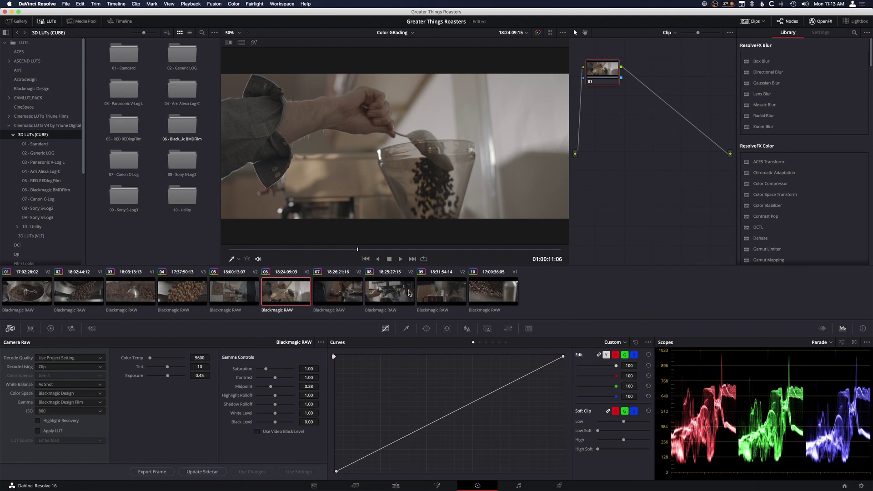
Preview clips 08 and 10, select roaster clip 01, close OpenFX and widen the viewer
click(392, 304)
click(493, 294)
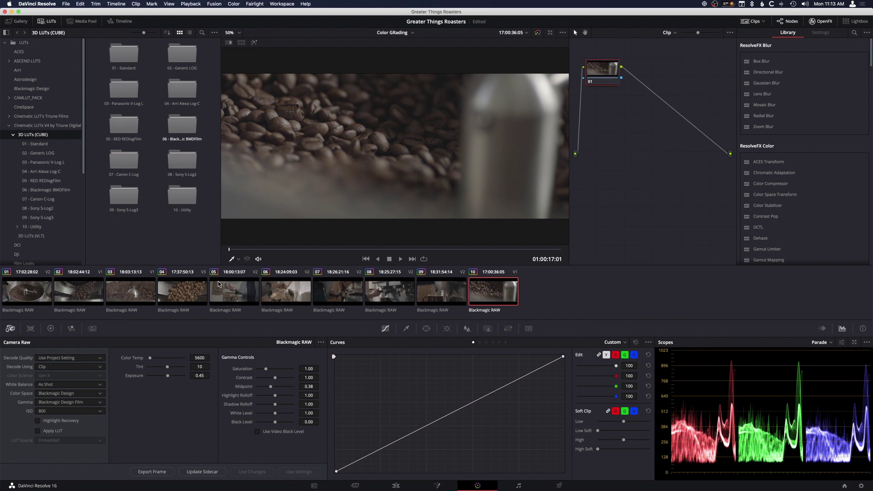
click(36, 290)
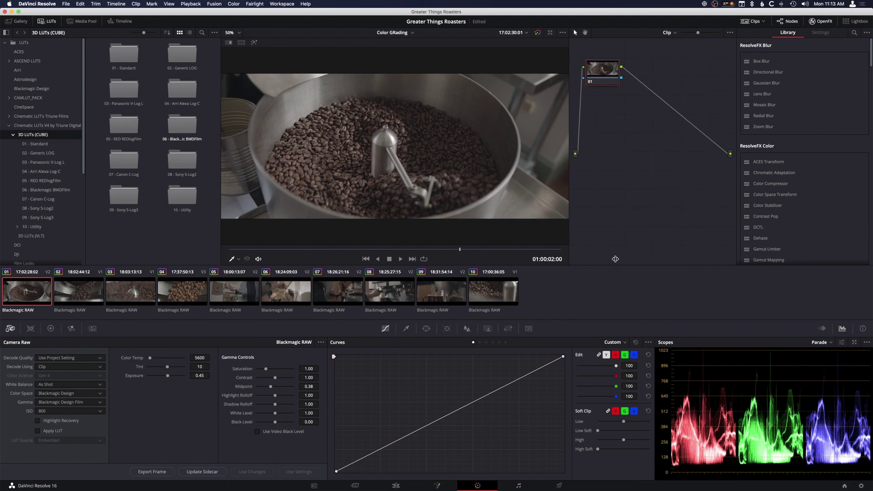
click(816, 23)
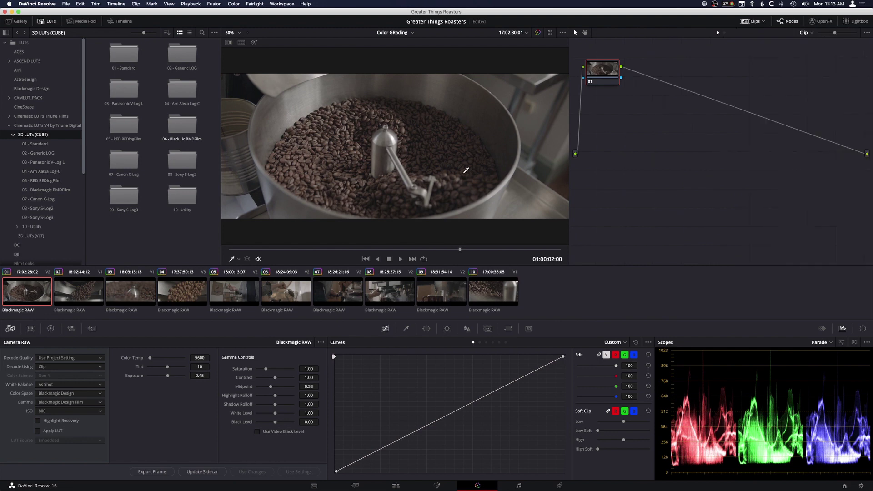
drag(569, 234, 667, 238)
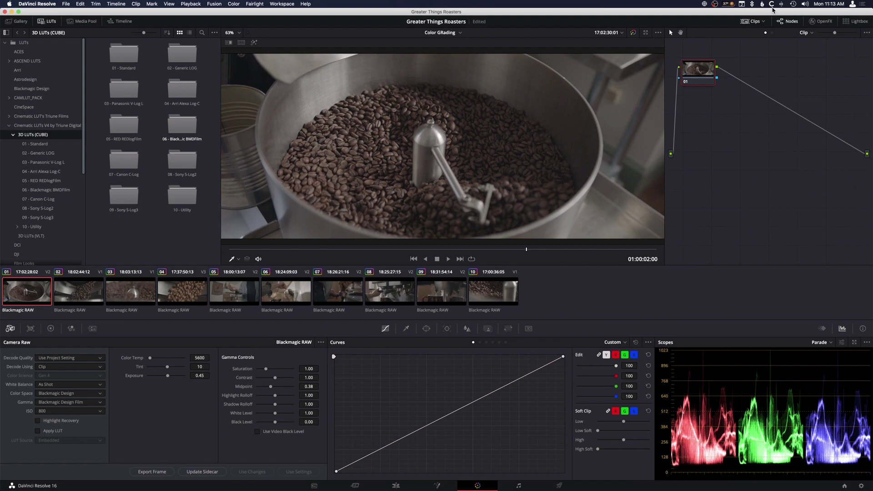
click(675, 103)
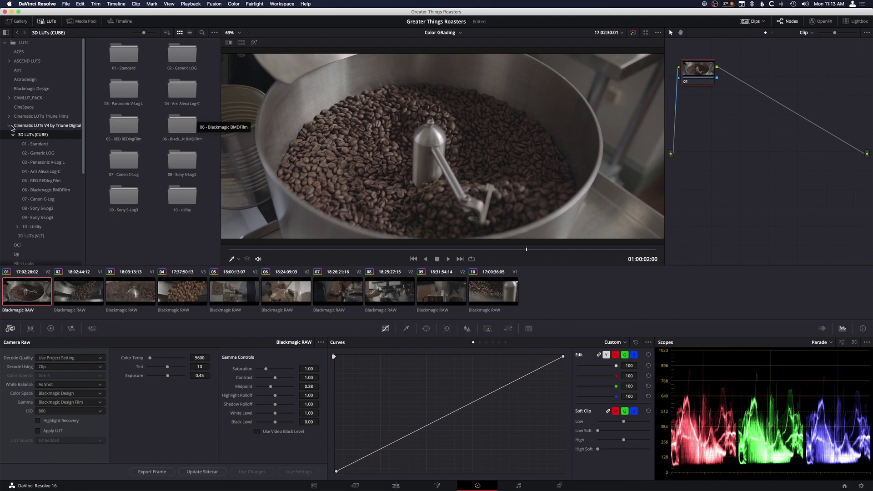
click(43, 125)
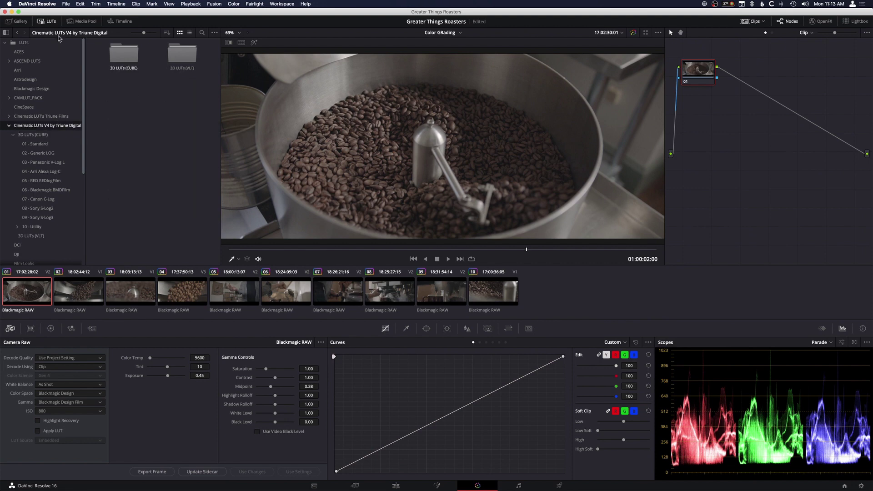
click(145, 63)
double_click(126, 57)
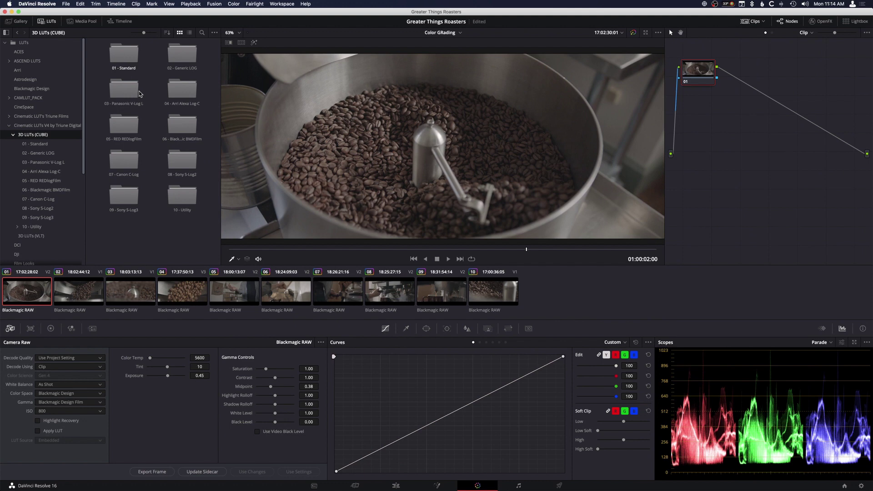
double_click(188, 200)
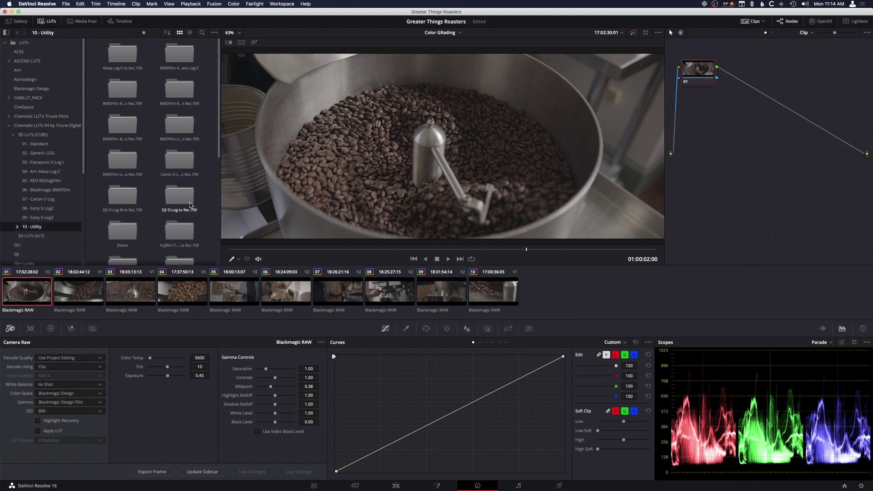
scroll(172, 185, up, 1)
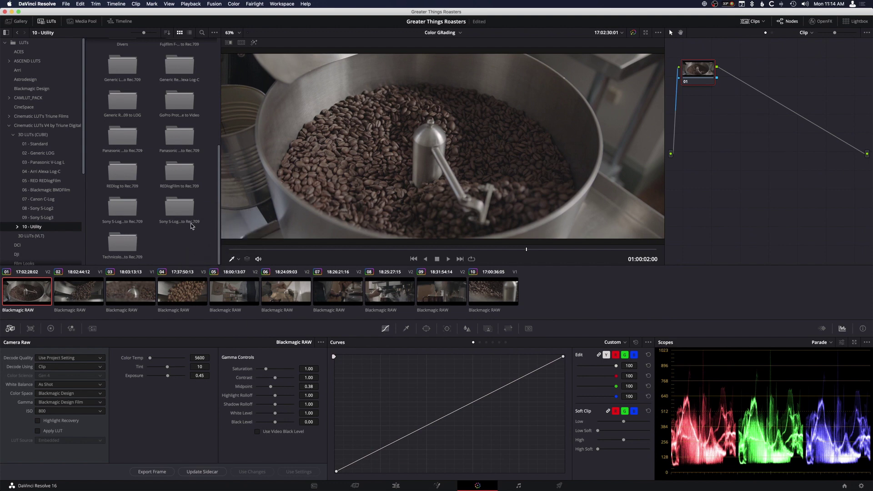
scroll(184, 252, up, 5)
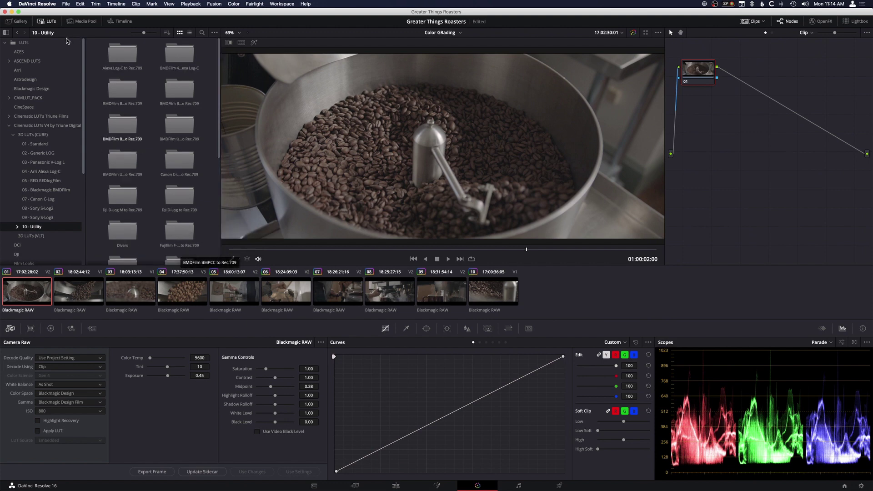
click(17, 34)
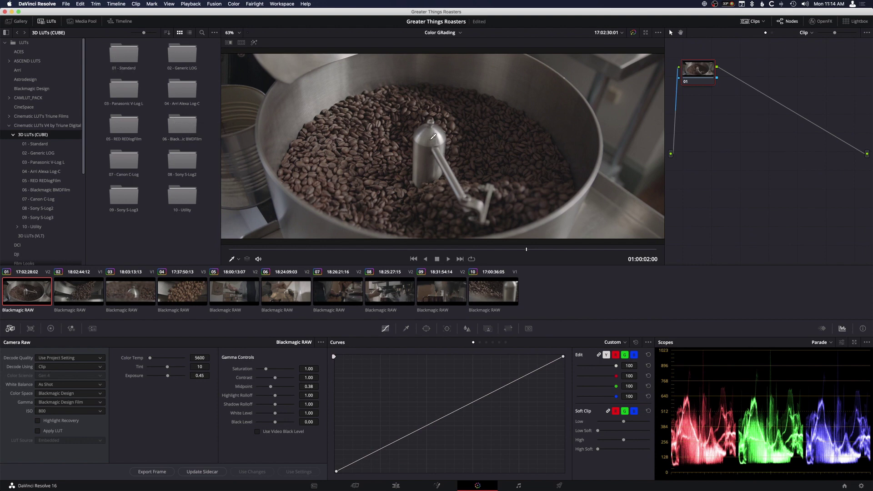
Set clip 01's RAW gamma to Blackmagic Design Extended Video and colour space to Rec.709
double_click(194, 129)
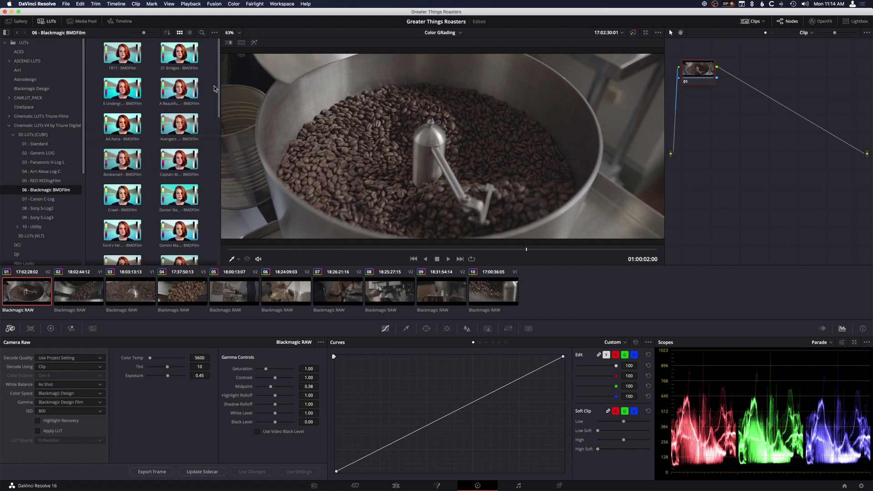
click(17, 34)
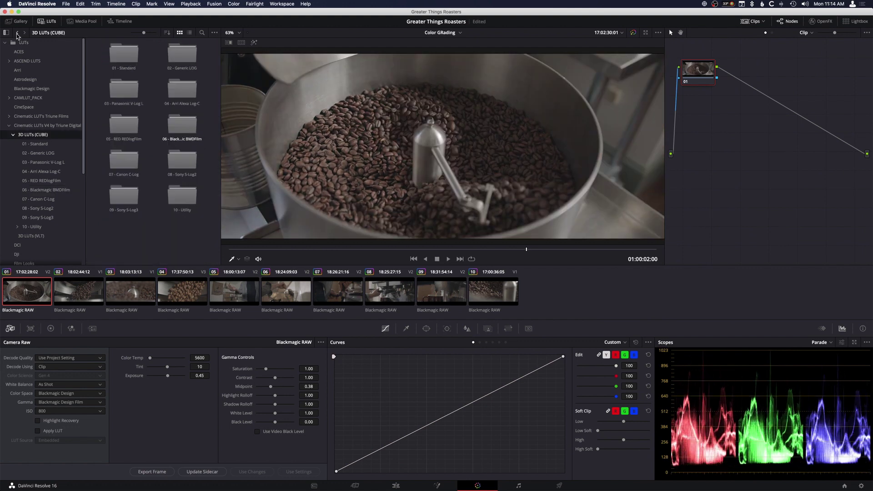
click(85, 403)
click(132, 403)
click(91, 402)
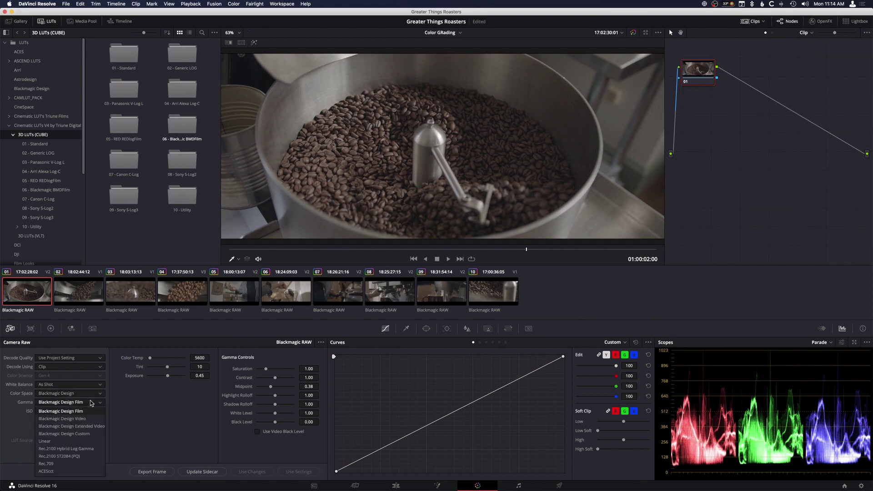
click(63, 426)
click(91, 394)
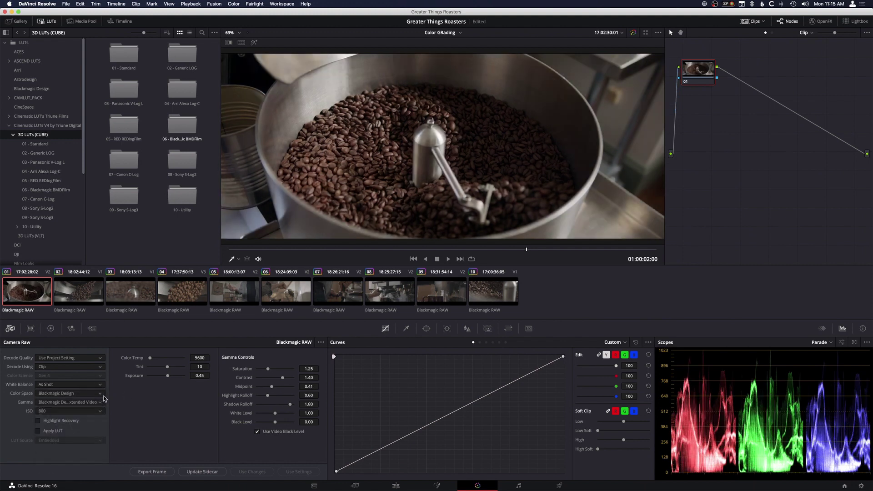
click(70, 410)
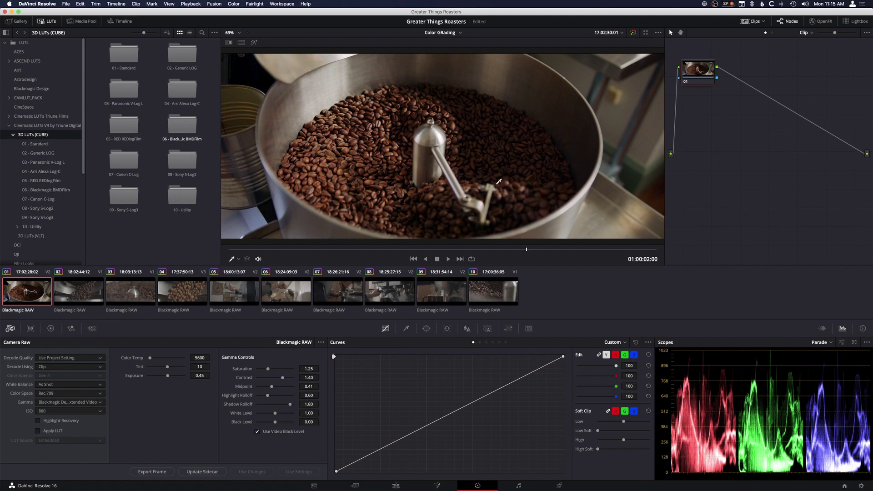
Add serial node 02 after node 01 with Alt+S, arrange both nodes, and open the 01 - Standard LUT folder
mouse_move(704, 73)
mouse_down()
mouse_move(719, 81)
mouse_move(707, 72)
mouse_move(695, 79)
mouse_move(707, 84)
mouse_up()
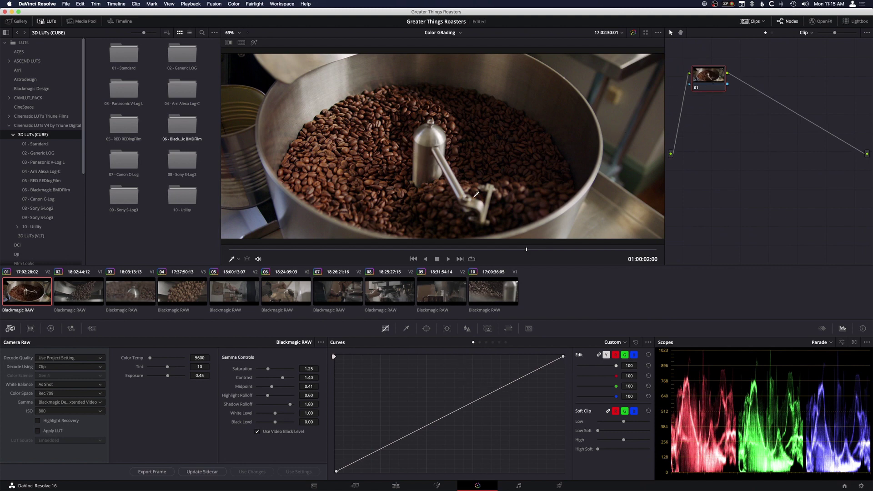
key(alt+s)
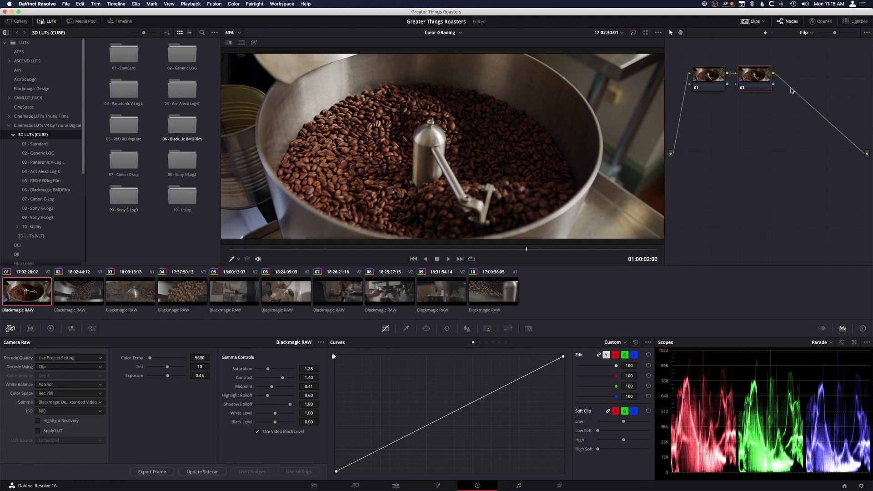
drag(753, 83, 759, 81)
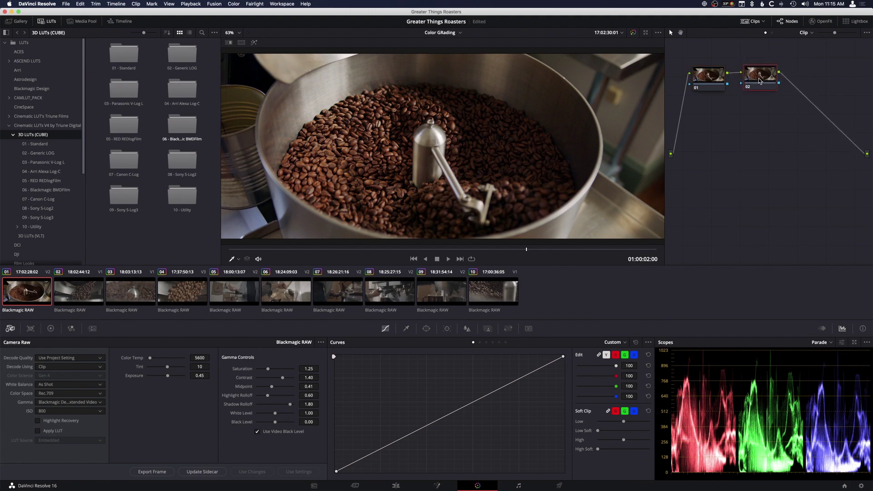
double_click(123, 57)
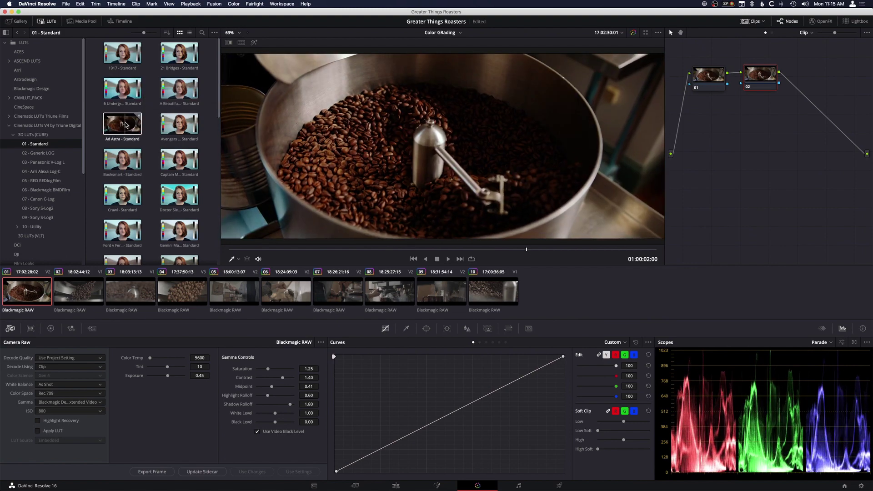
click(189, 32)
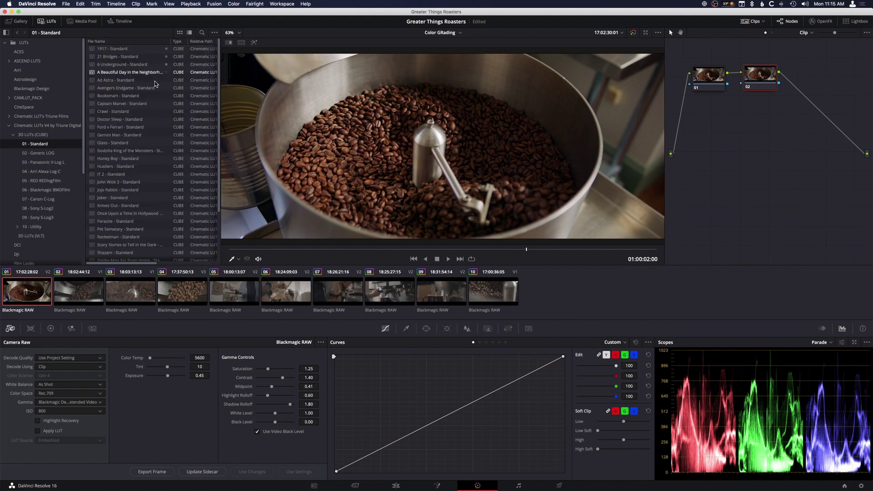
scroll(347, 102, up, 3)
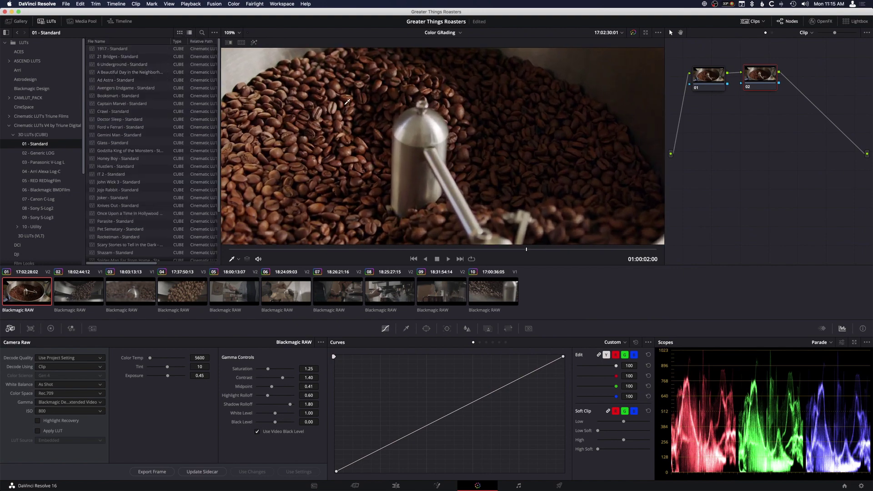
scroll(347, 101, down, 3)
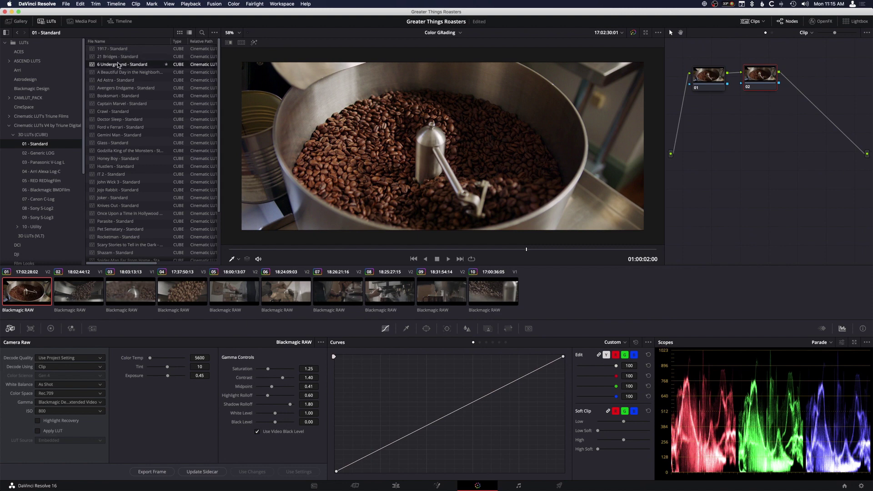
click(130, 72)
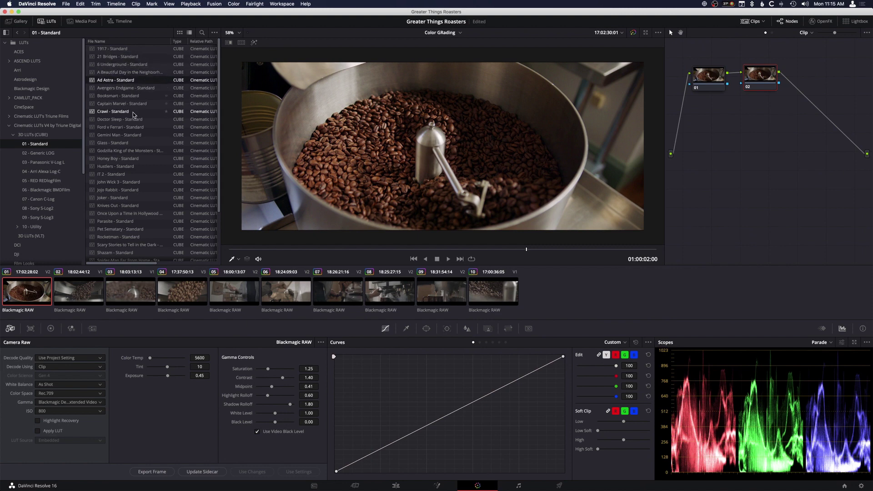
scroll(130, 172, down, 3)
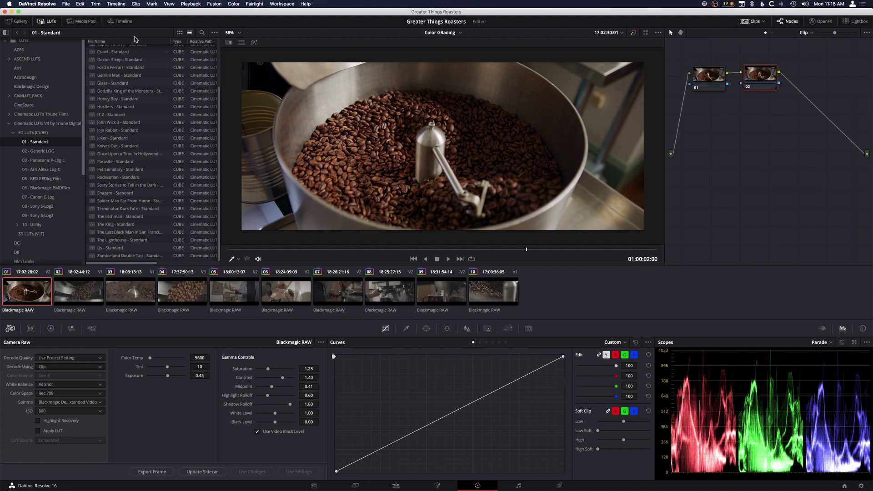
click(180, 32)
Scroll through the Triune Cinematic V4 Standard LUT thumbnails in the LUT browser
scroll(182, 136, up, 2)
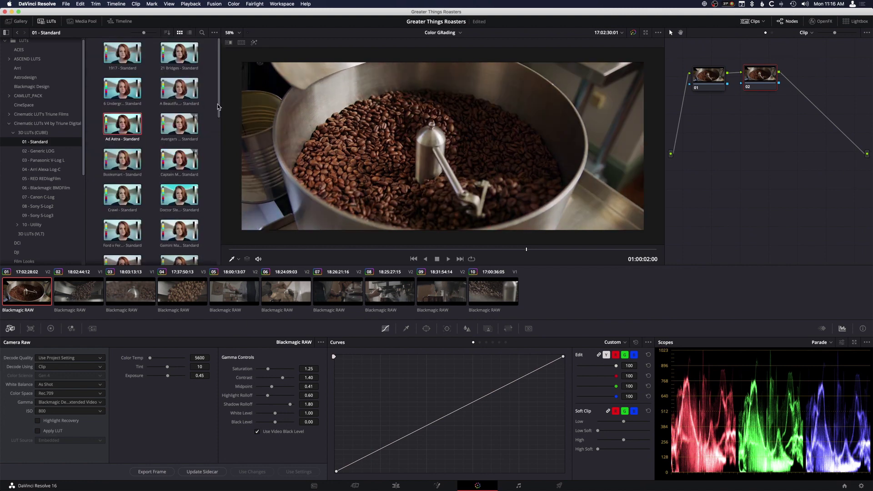
scroll(261, 105, up, 2)
scroll(262, 105, down, 2)
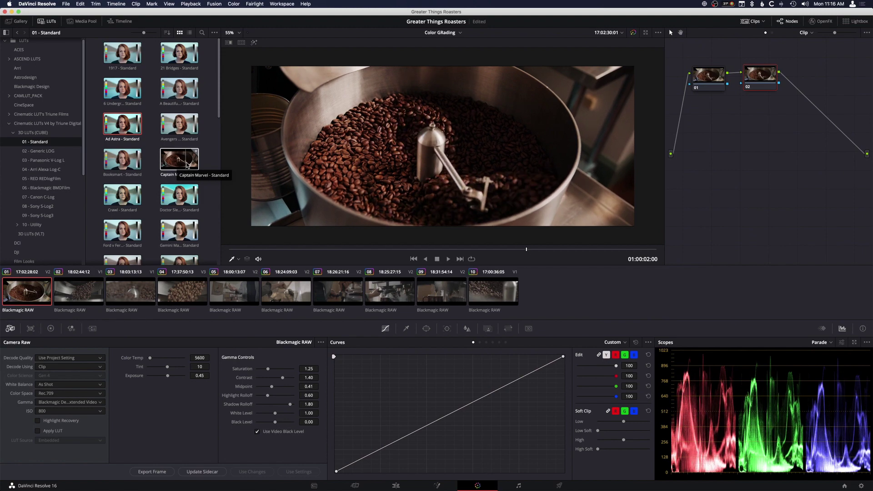
scroll(159, 197, down, 5)
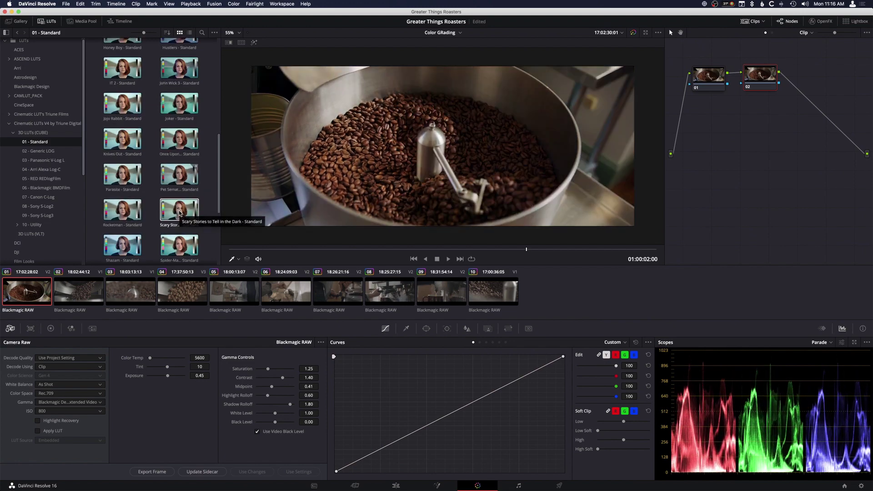
scroll(181, 200, down, 3)
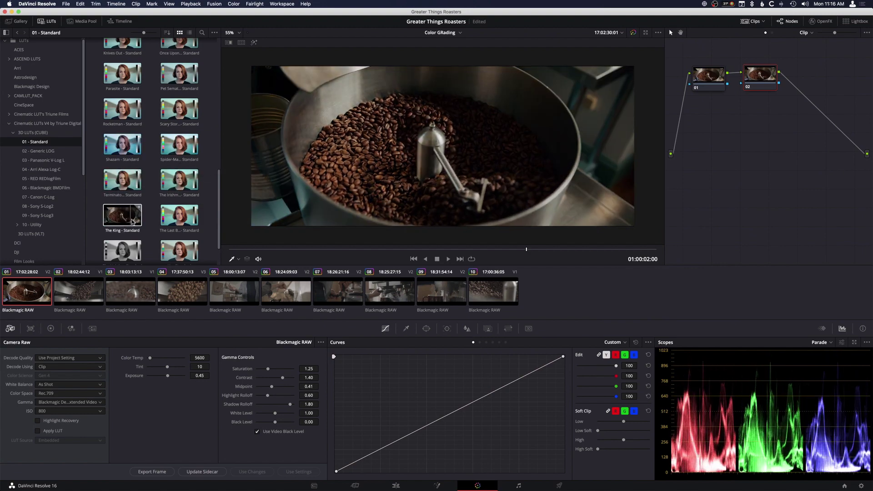
scroll(124, 214, down, 1)
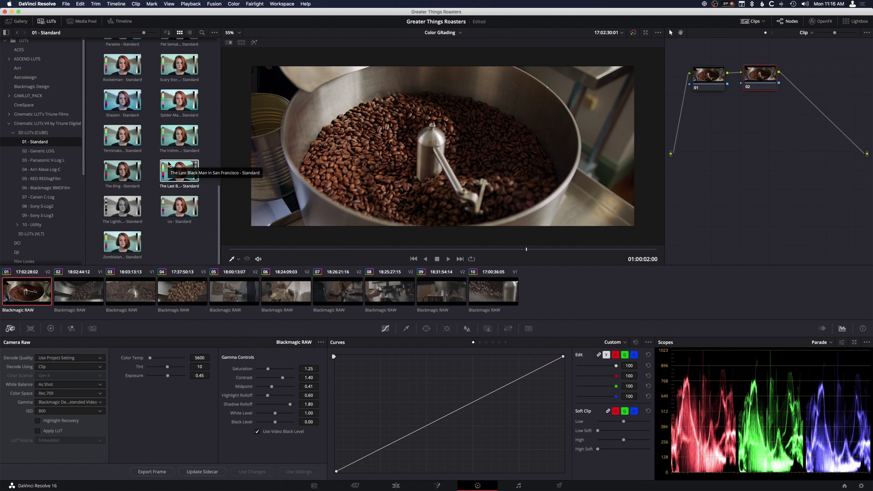
scroll(168, 168, up, 10)
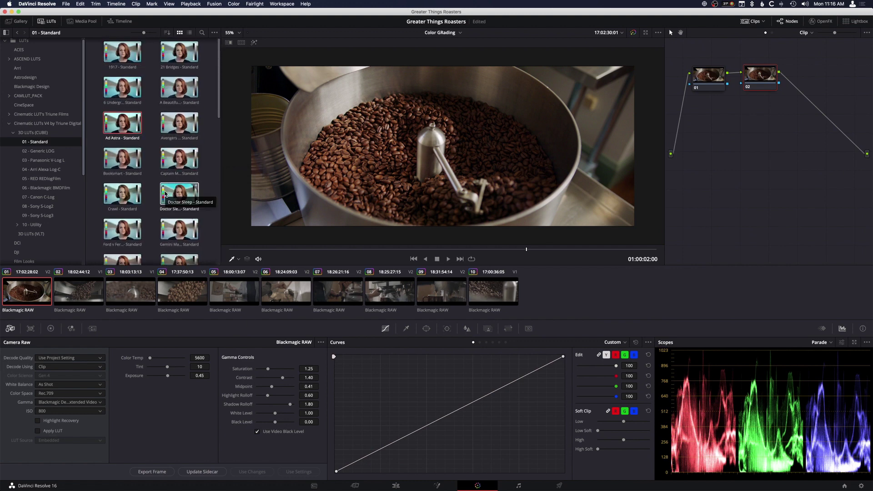
Apply the Captain Marvel - Standard LUT to node 02, compare it off and on, and move it right
right_click(180, 160)
click(184, 166)
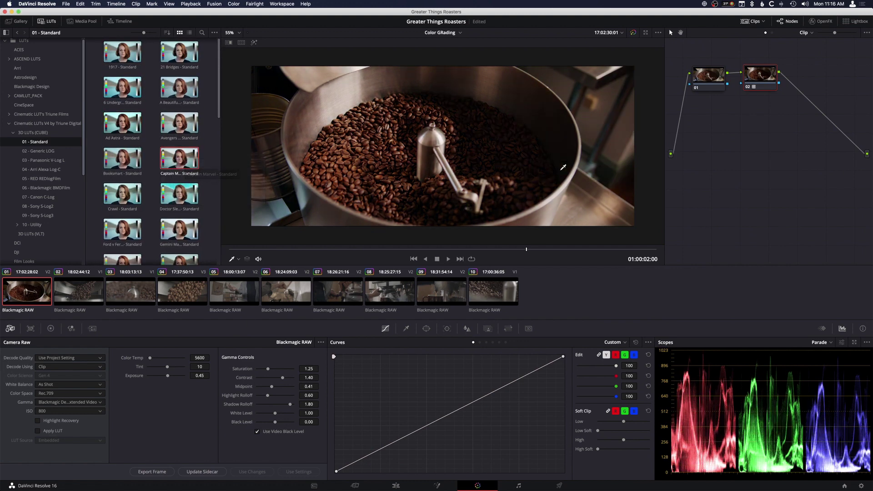
click(749, 87)
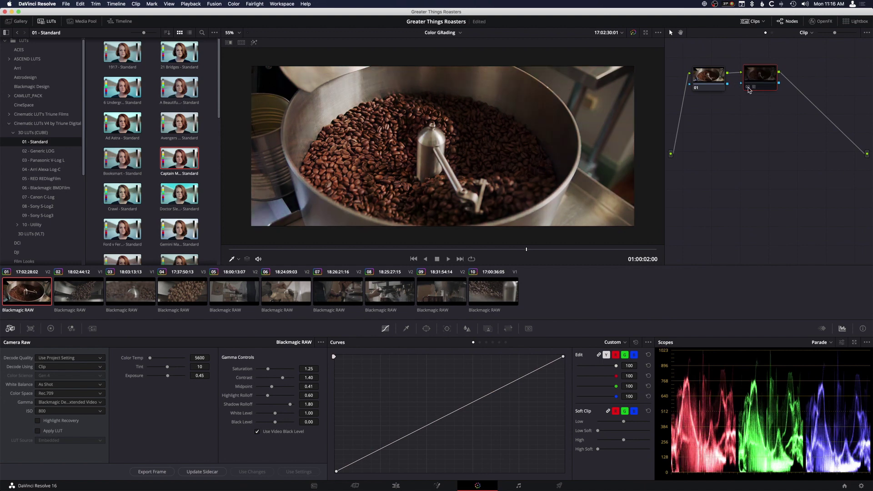
click(748, 88)
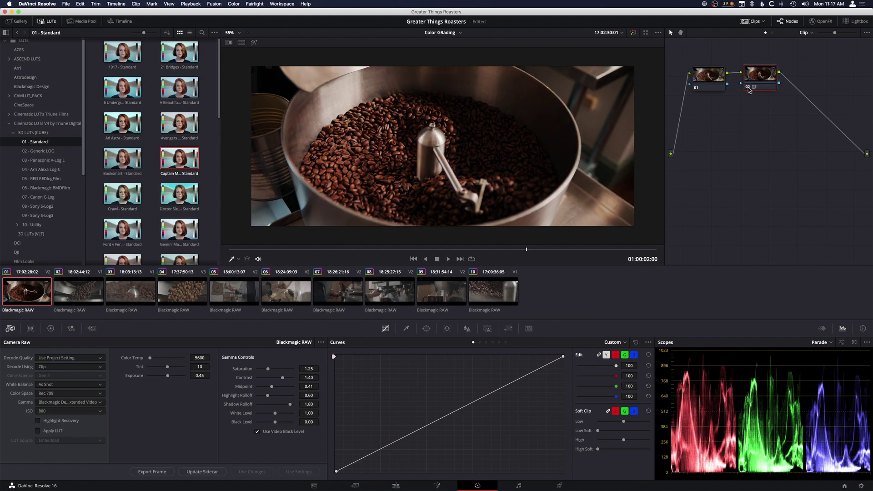
drag(753, 84, 805, 81)
click(712, 78)
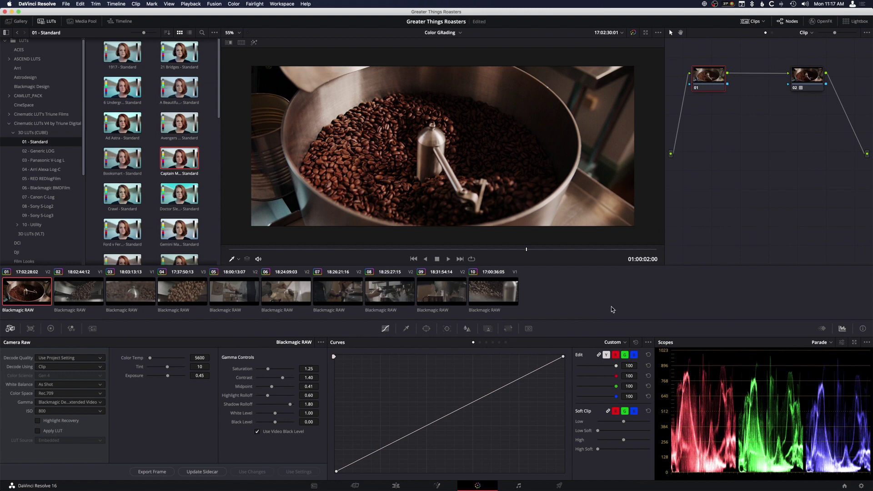
Reset node 01's custom curve and add a control point in the midtones
drag(482, 401, 481, 390)
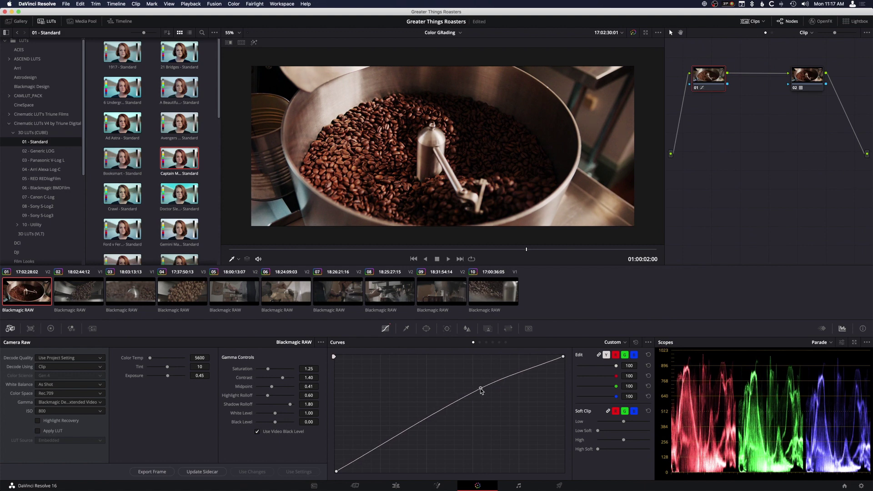
click(635, 342)
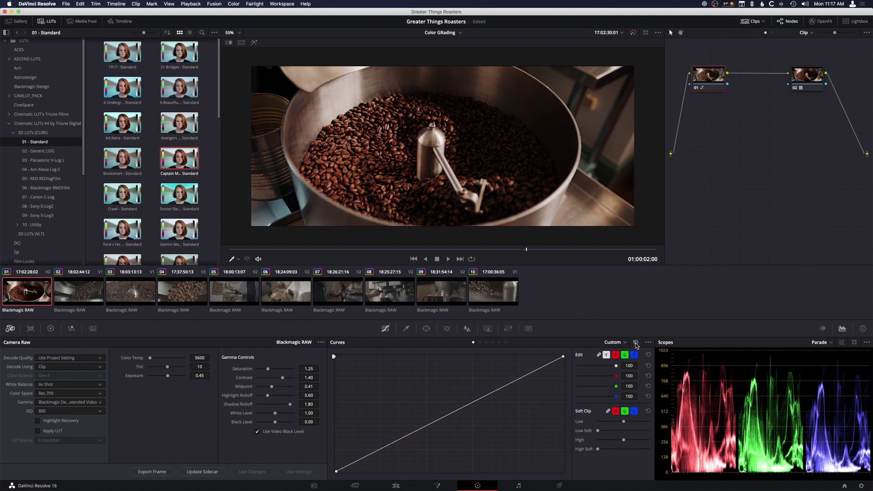
click(440, 412)
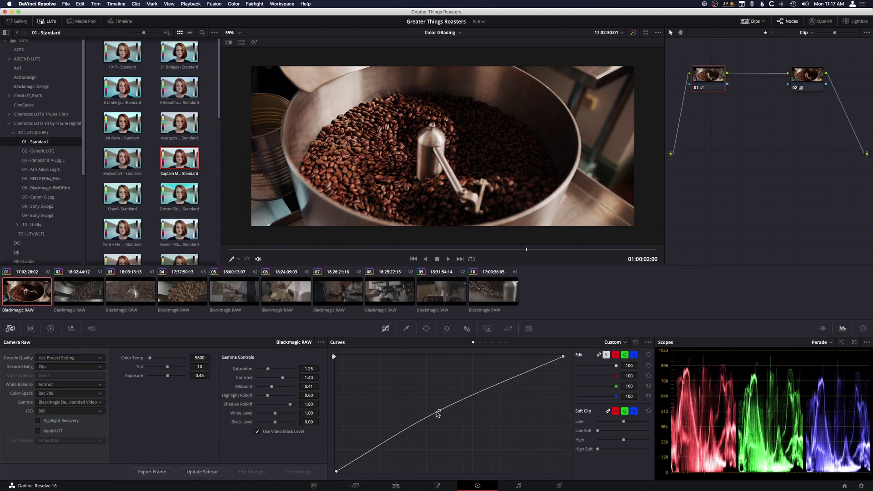
Set the RAW colour temperature to about 4800 and show the primary colour wheels
click(200, 357)
key(Return)
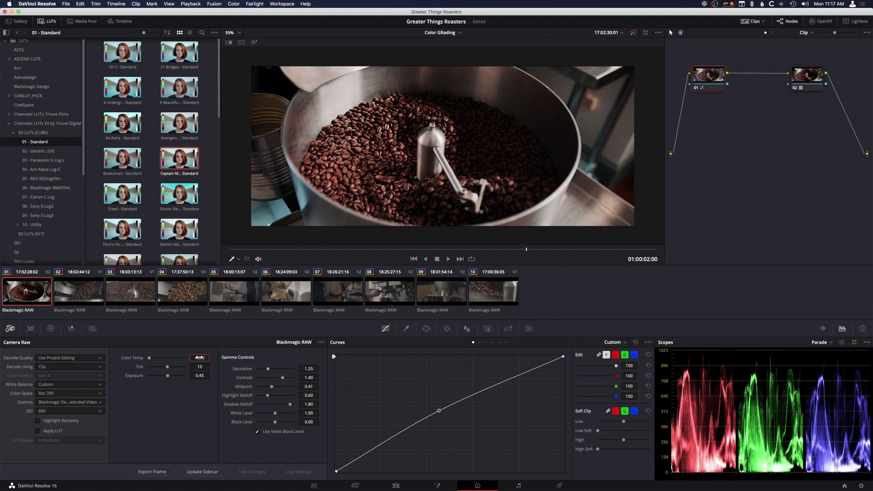
drag(199, 357, 200, 360)
click(50, 328)
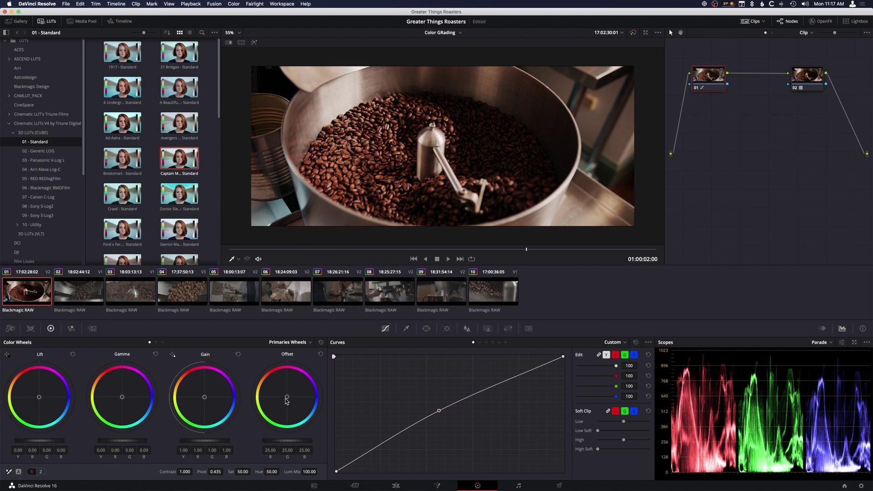
drag(795, 81, 770, 78)
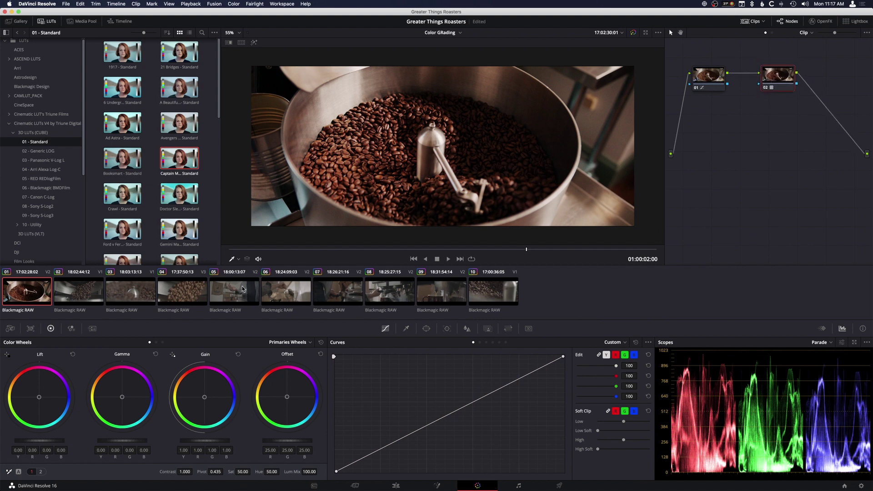
Switch to espresso clip 08 and play it back in the viewer to review it
click(349, 292)
click(388, 292)
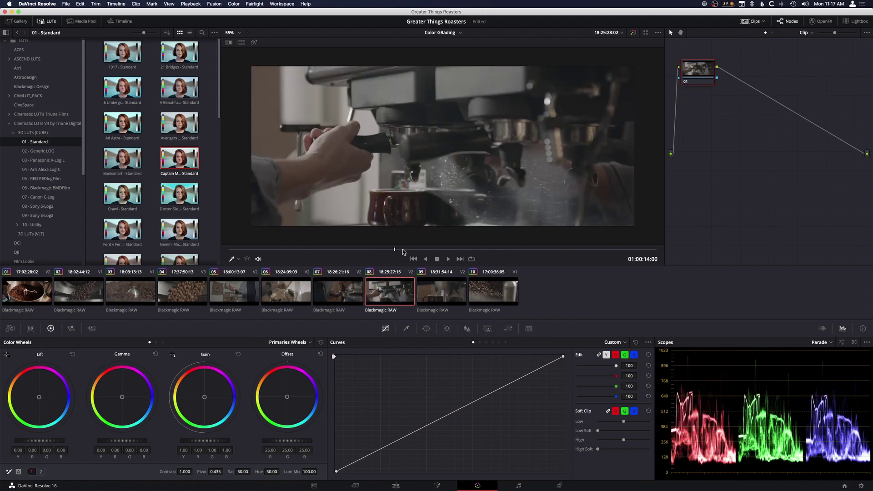
click(326, 250)
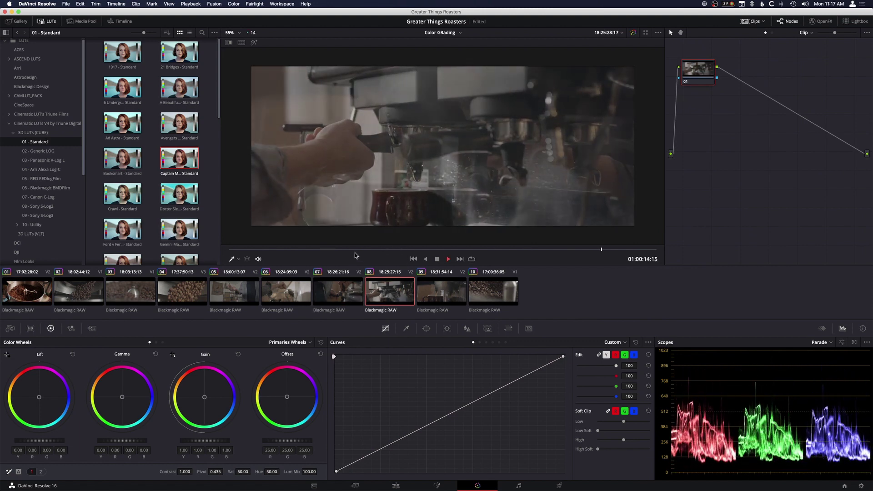
click(433, 296)
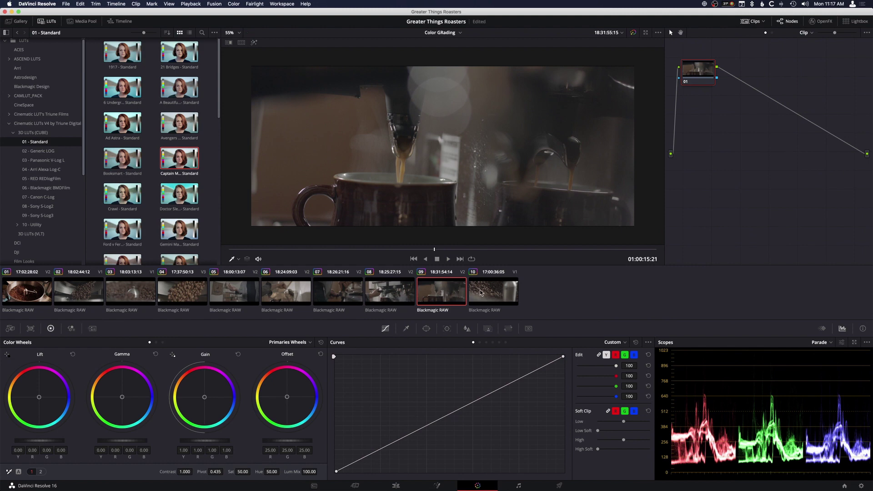
click(385, 295)
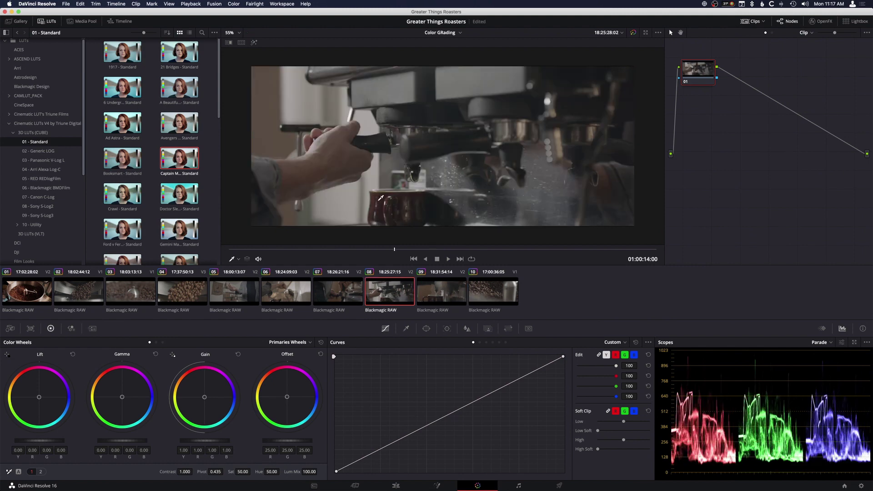
Copy the roaster clip 01's grade onto clip 08 and delete the copied LUT node
right_click(36, 295)
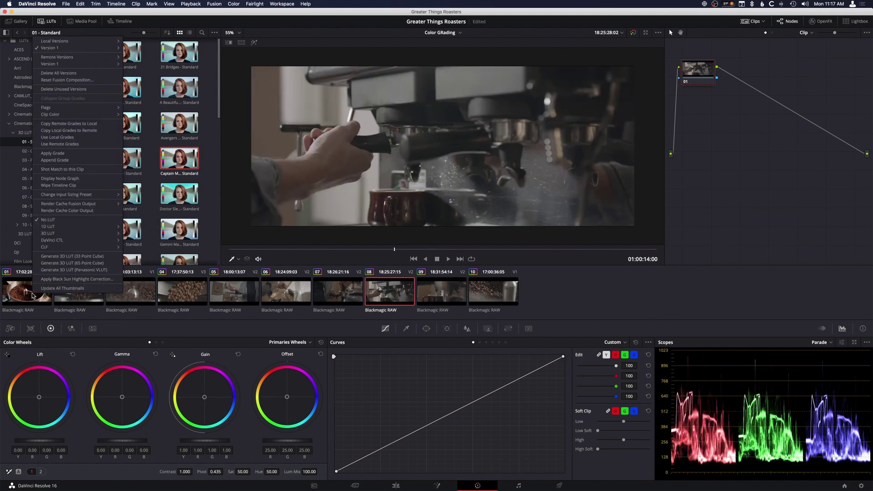
click(77, 160)
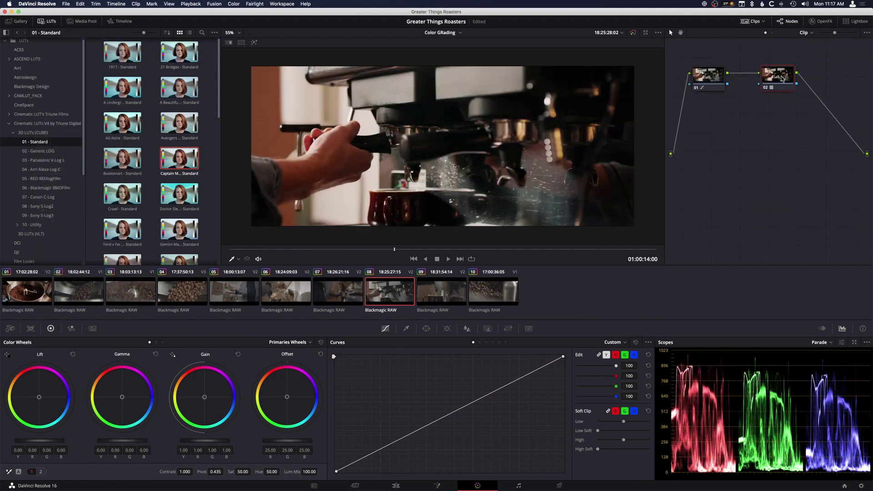
key(Delete)
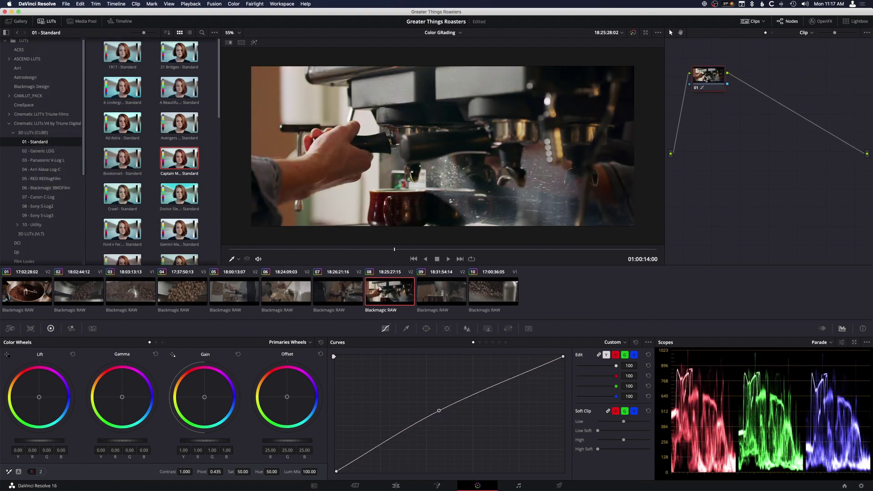
Reset node 01's curve, lift the upper tones, pull down the shadows, and add serial node 02
click(635, 342)
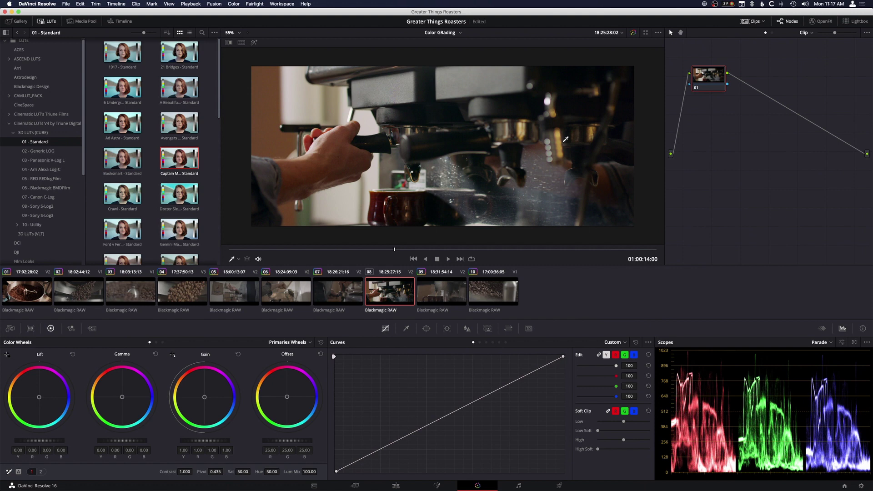
drag(501, 390, 500, 382)
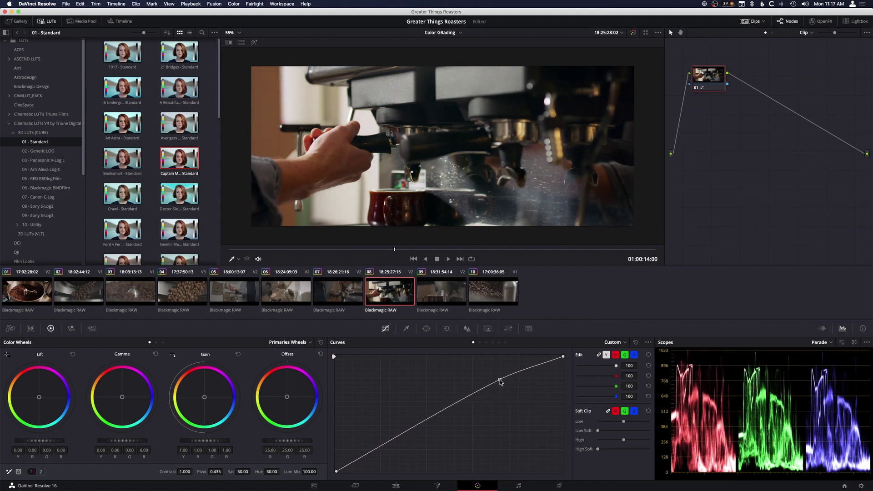
click(365, 458)
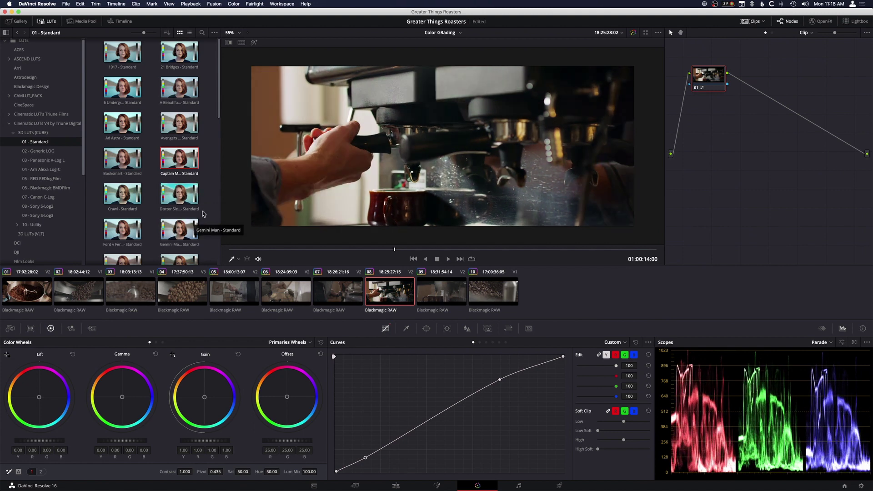
key(alt+s)
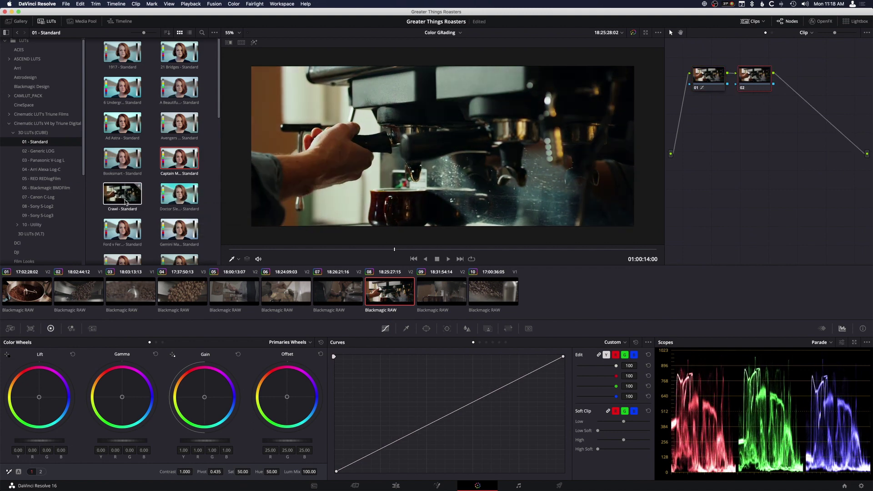
Apply the Godzilla King of the Monsters - Standard LUT to node 02 and toggle it to compare
scroll(125, 198, down, 3)
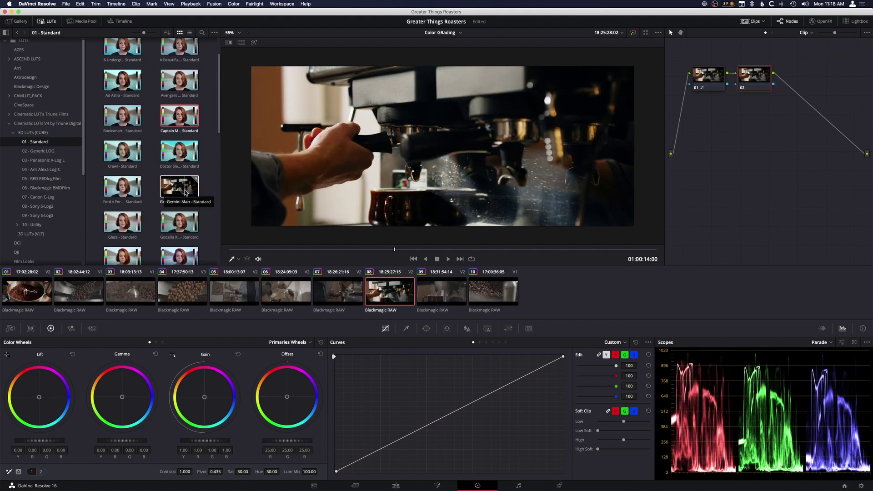
right_click(180, 220)
click(205, 226)
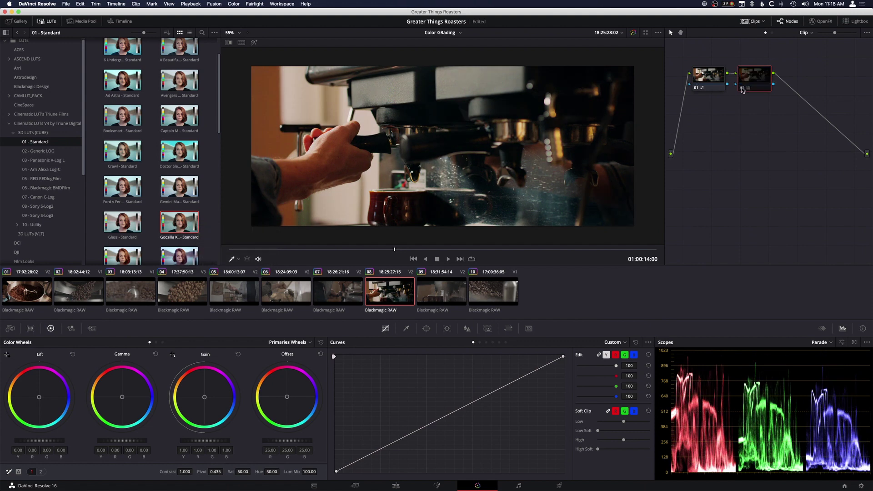
click(742, 89)
click(741, 89)
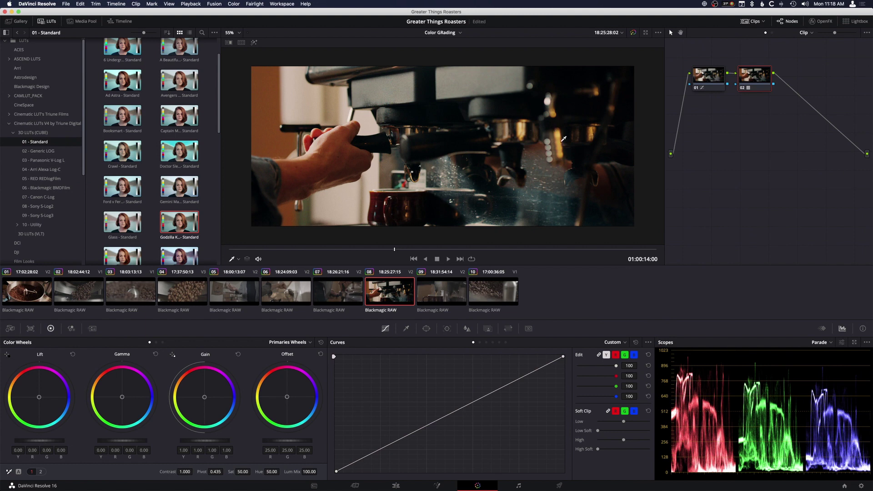
click(742, 88)
click(742, 88)
Lower node 02's Key Output Gain to 0.500 to weaken the Godzilla LUT
click(486, 329)
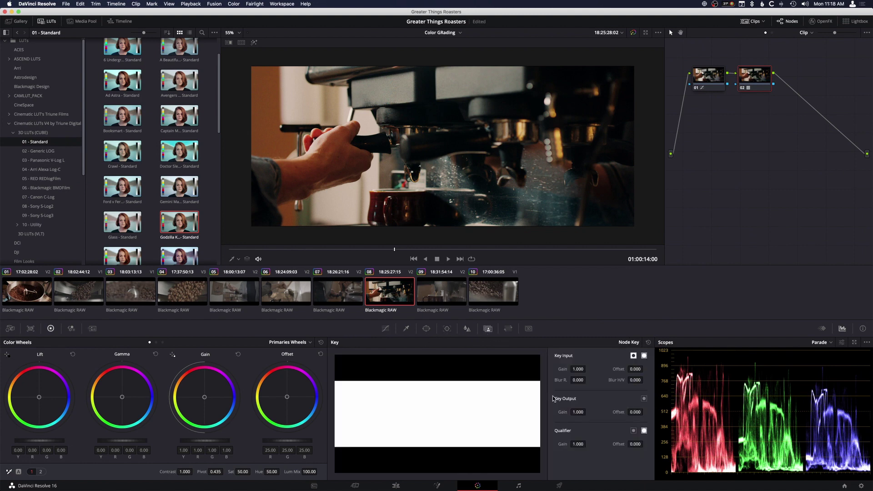
click(577, 412)
drag(577, 412, 579, 411)
click(580, 412)
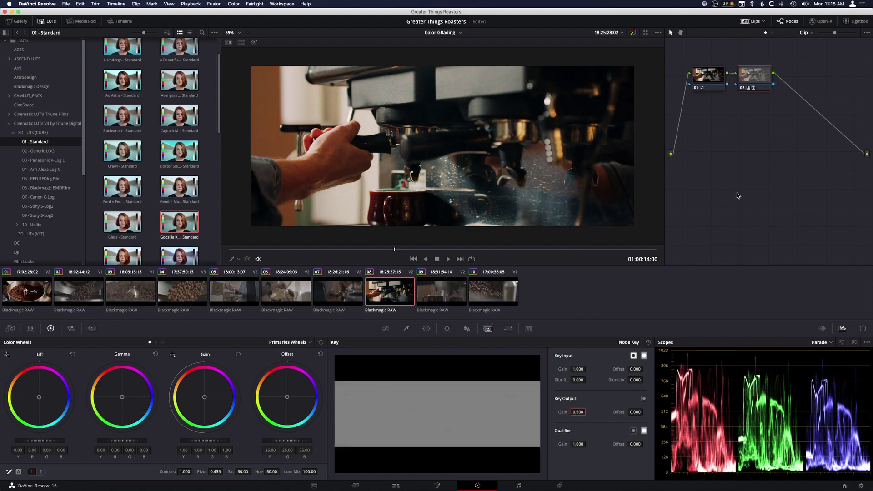
key(Return)
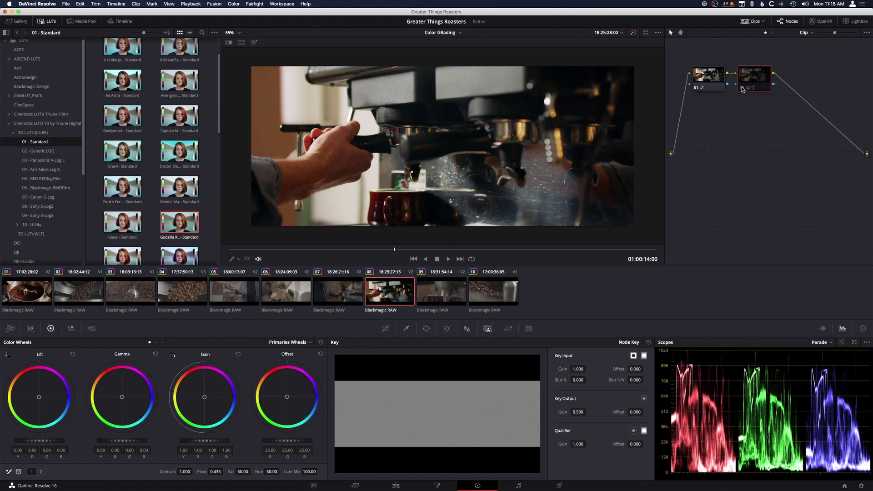
Compare node 02 off and on, then restore its Key Output Gain to 1.000
click(741, 89)
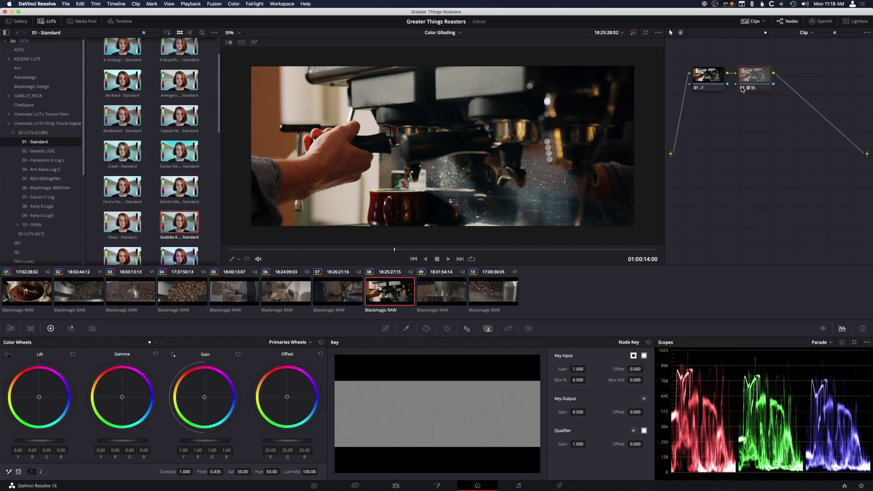
click(742, 88)
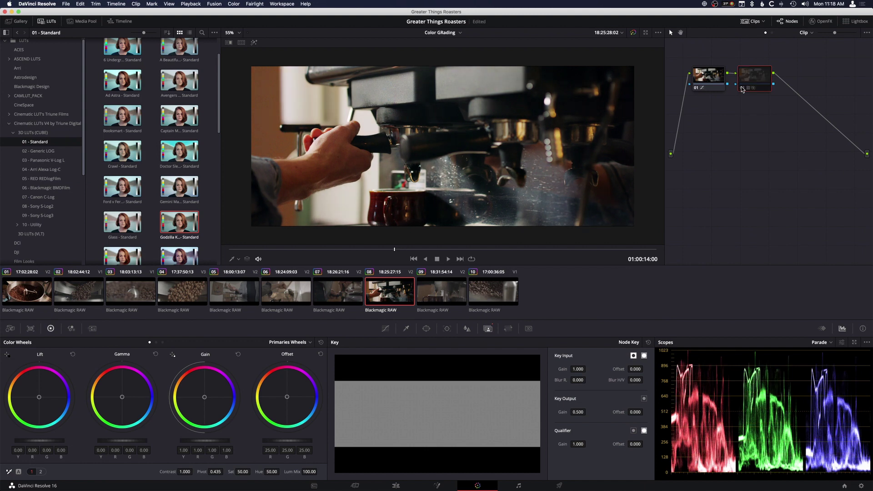
click(744, 89)
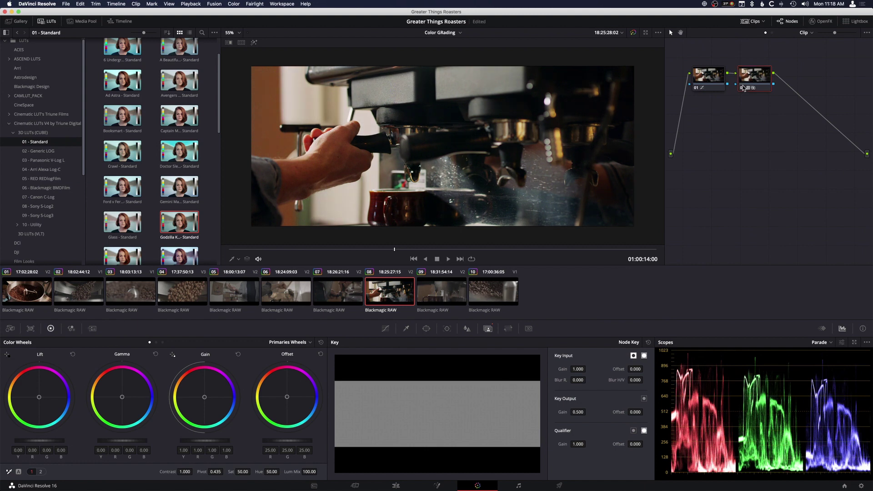
double_click(579, 412)
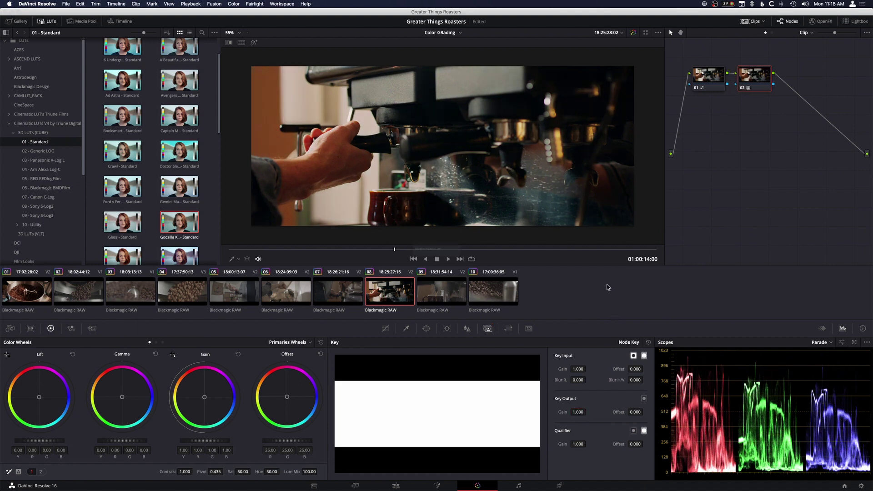
Apply the Once Upon a Time in Hollywood LUT to node 02
scroll(172, 181, down, 5)
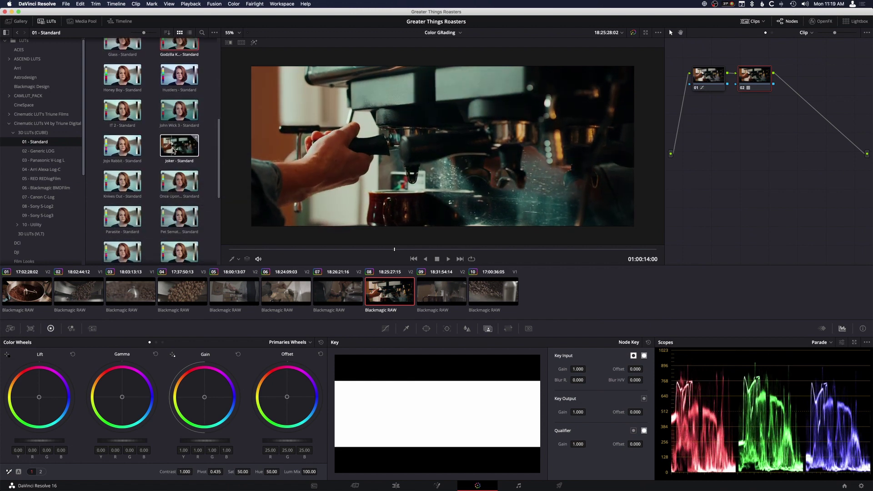
right_click(173, 187)
click(195, 192)
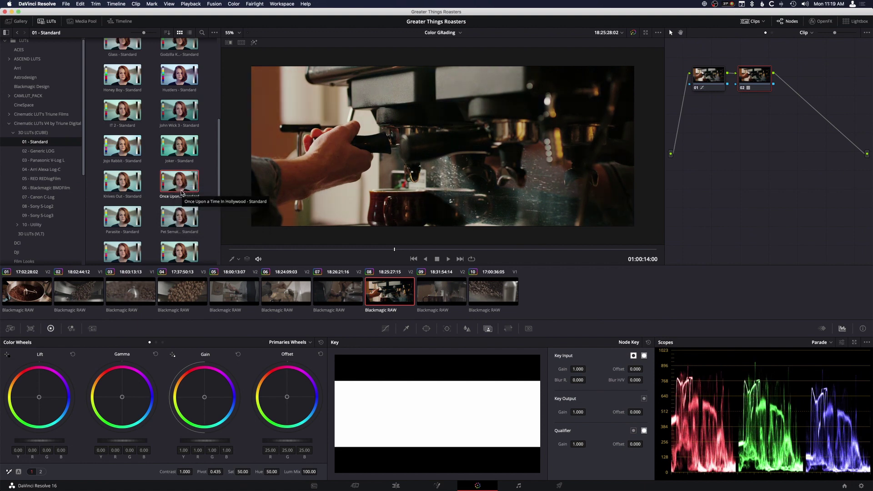
Lower node 01's saturation to 40.80, raise its curve's upper point, and compare with node 02 toggled
click(714, 82)
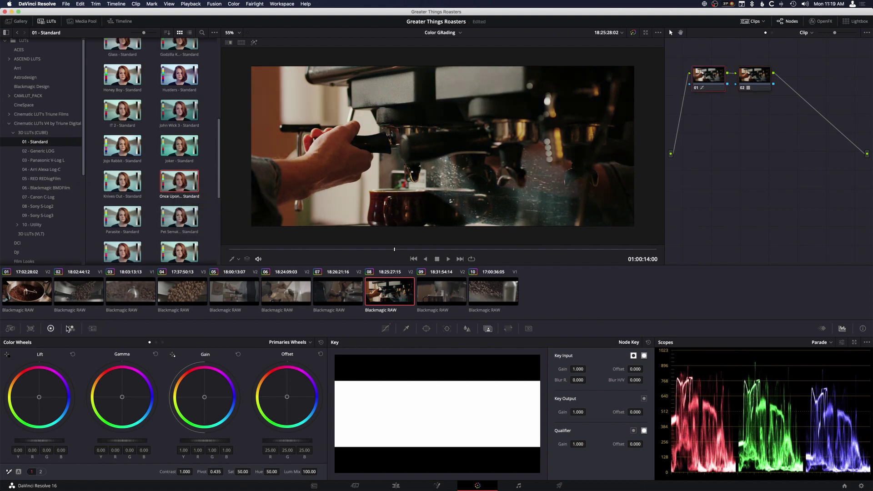
drag(261, 472, 241, 472)
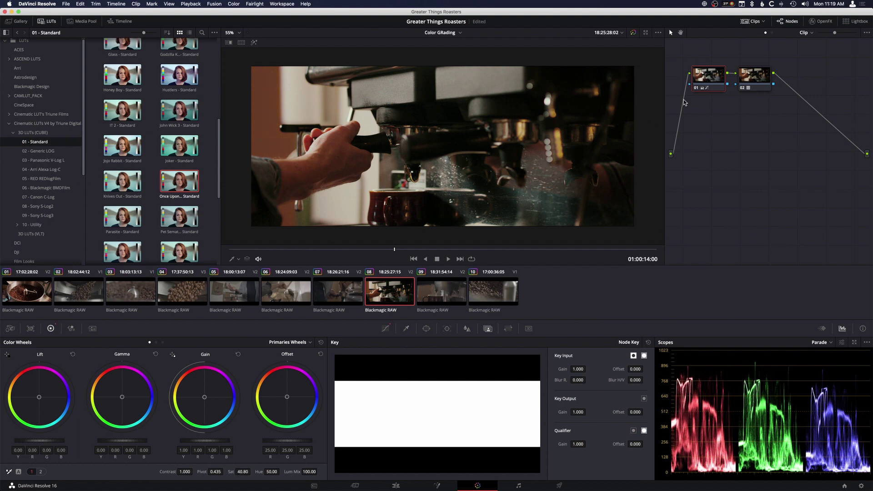
click(384, 328)
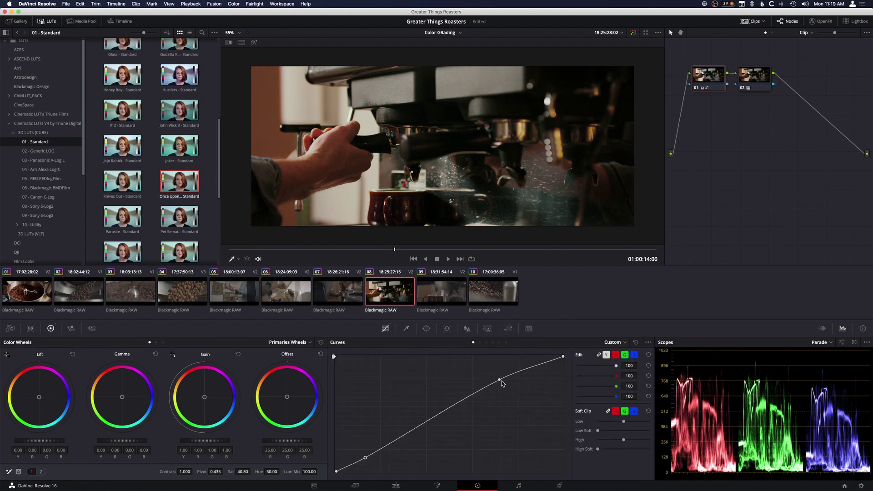
drag(500, 380, 499, 377)
drag(498, 377, 499, 377)
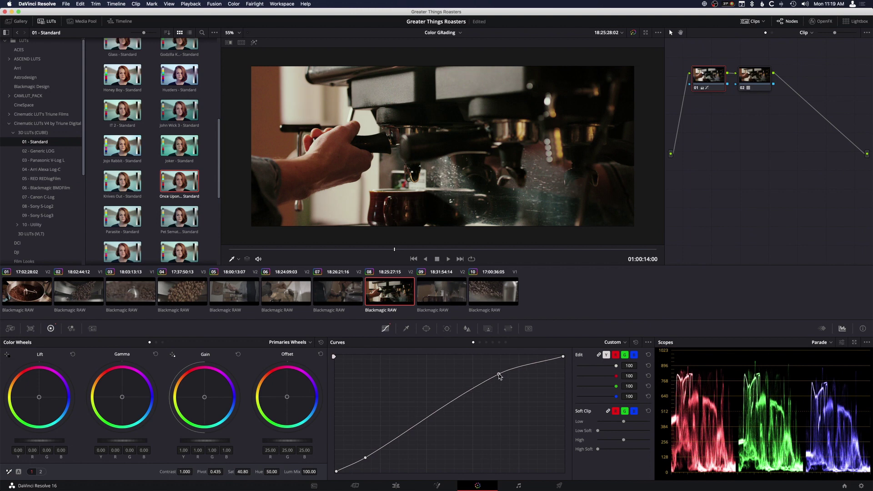
click(744, 89)
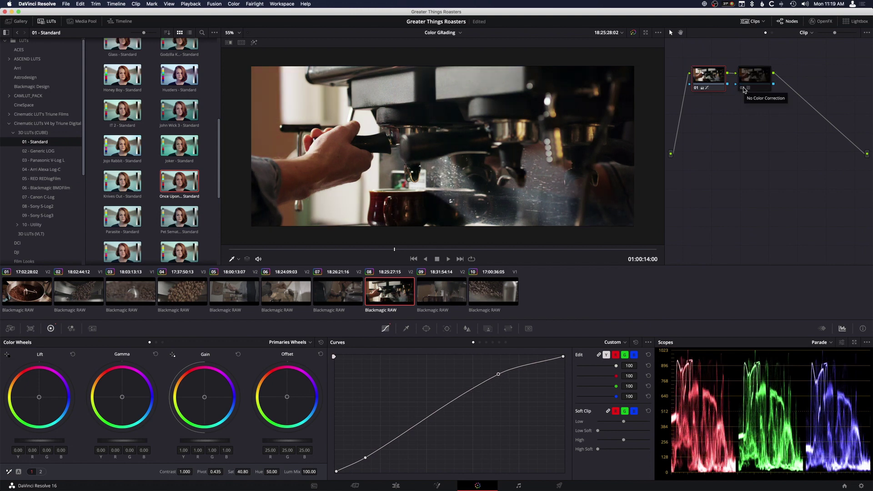
click(744, 89)
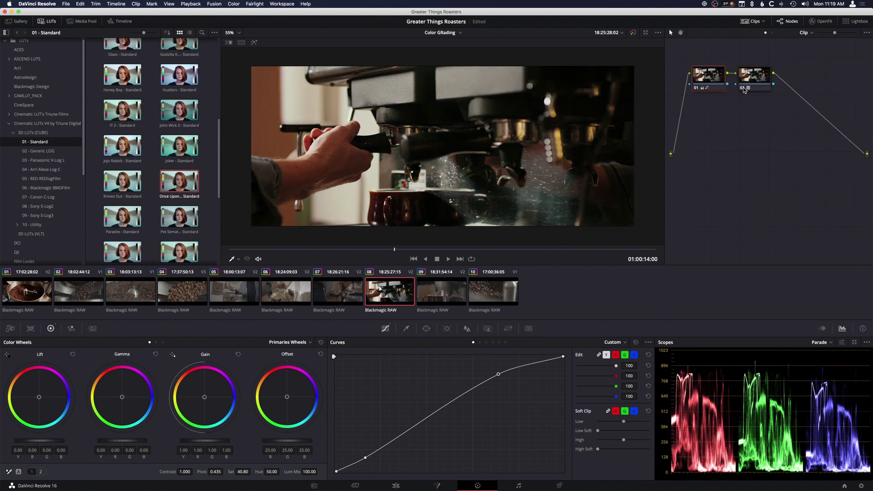
Copy clip 08's grade onto clip 09, the coffee-pour shot, and compare with node 02 toggled
click(448, 293)
right_click(390, 292)
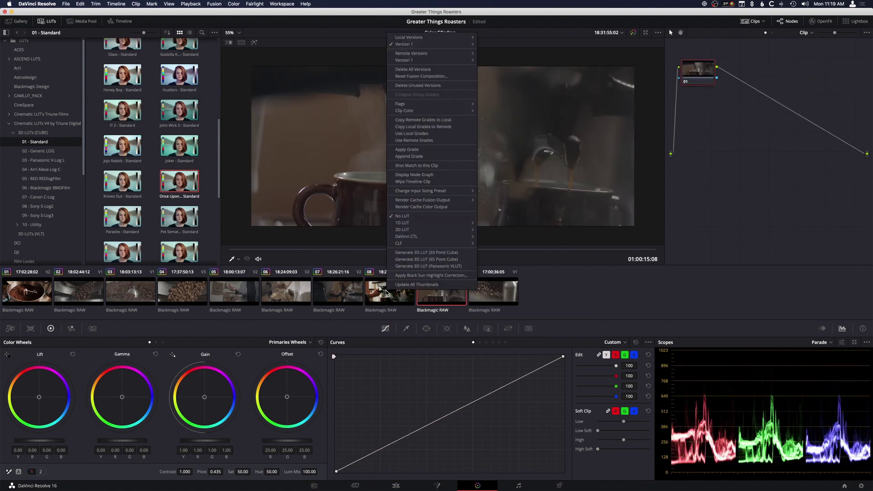
click(412, 150)
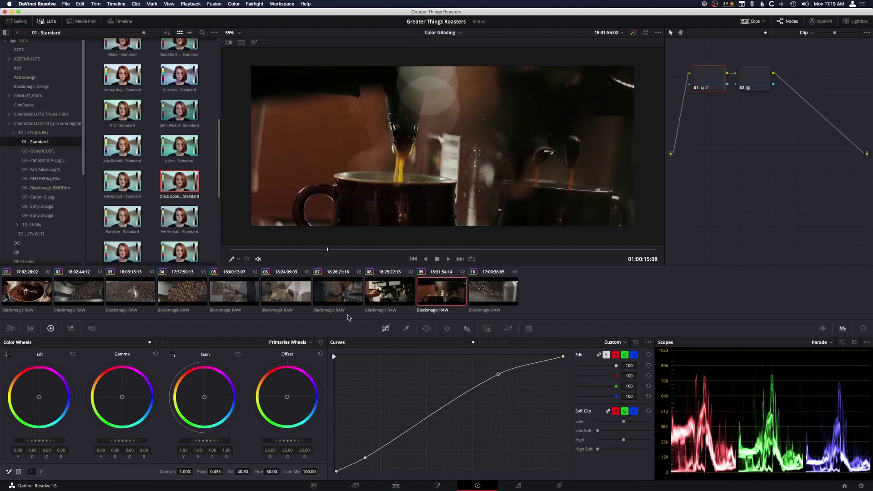
click(743, 88)
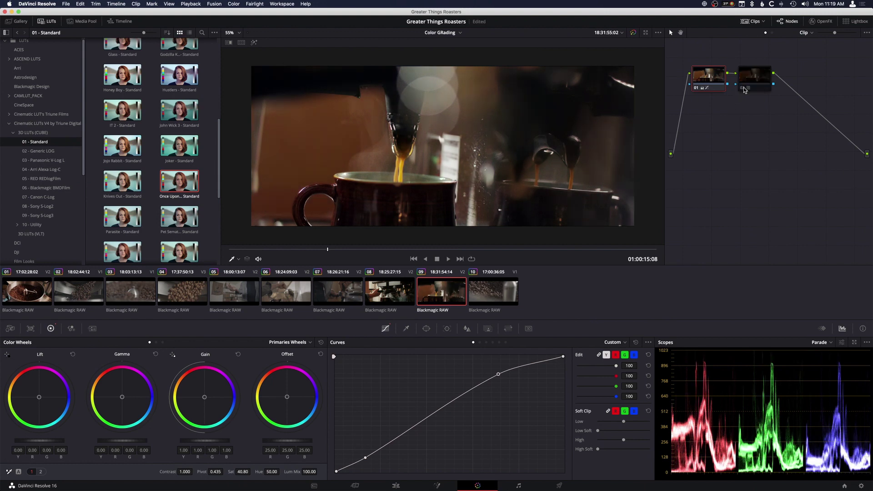
click(742, 89)
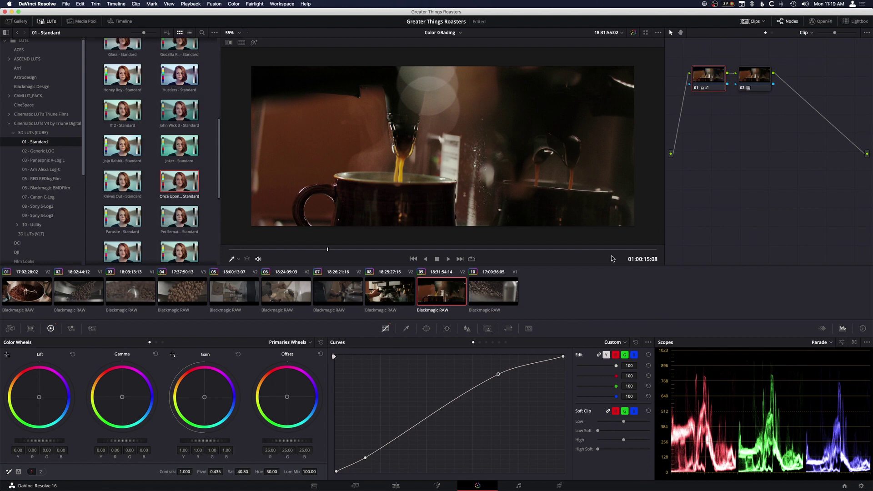
Apply clip 09's grade to clip 10, the coffee-beans shot, and check a later frame
click(492, 291)
right_click(436, 293)
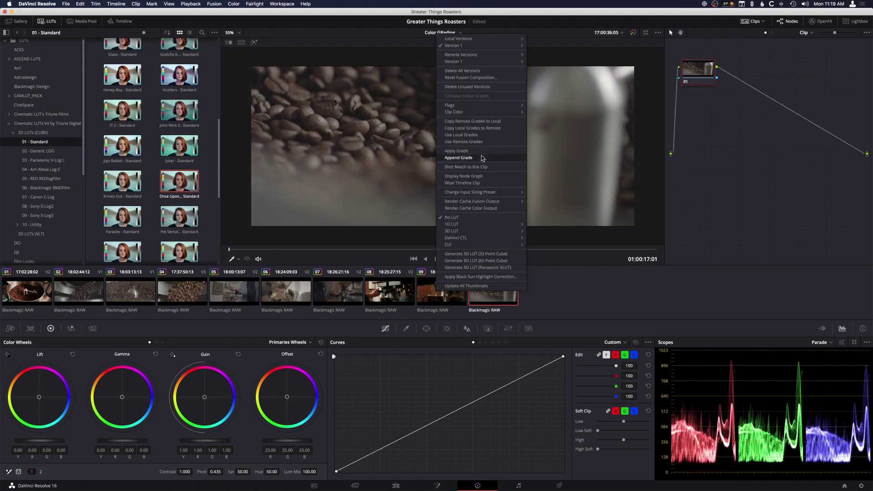
click(482, 157)
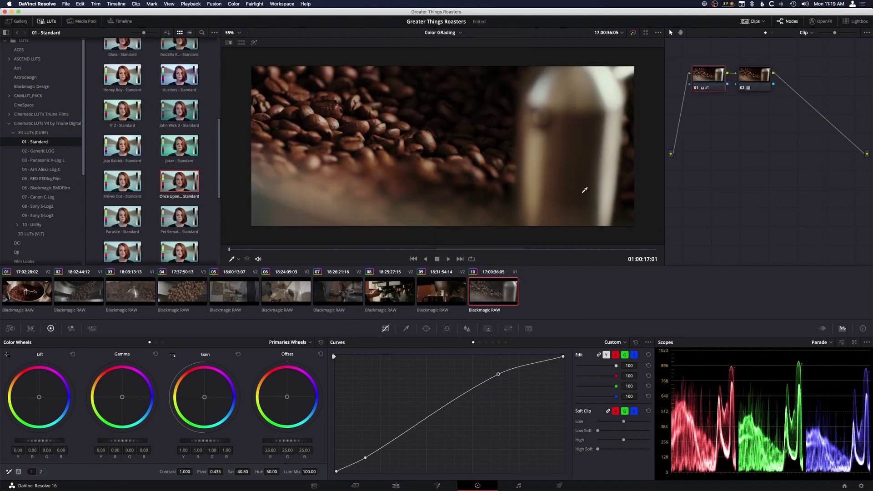
click(471, 250)
drag(472, 251, 372, 251)
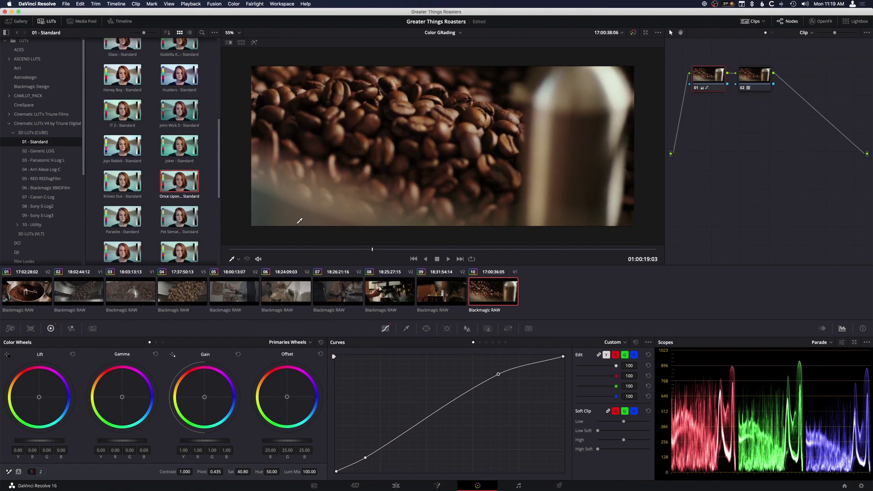
Copy the grade onto clip 07, the tamping shot, then return to clip 10's node 02
click(341, 294)
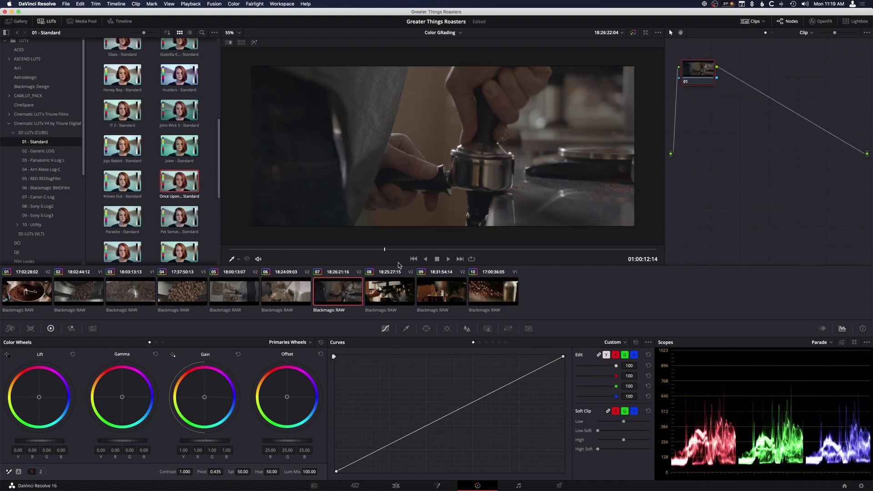
right_click(384, 296)
click(434, 155)
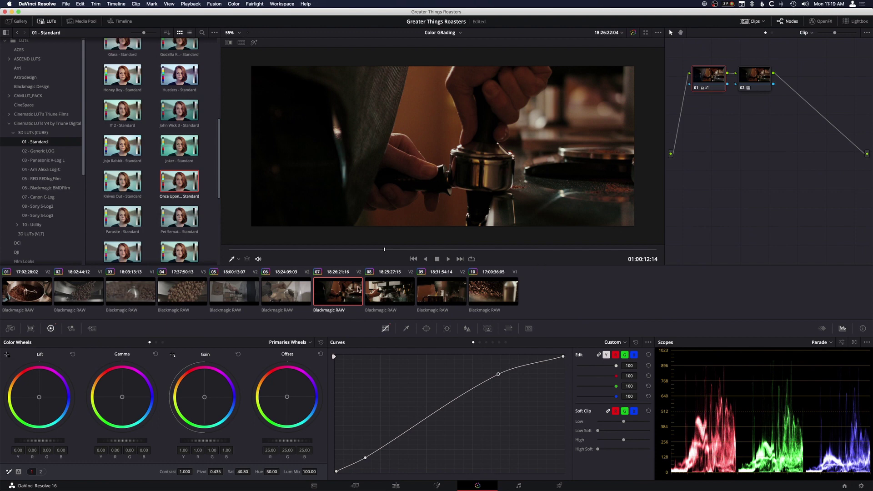
click(485, 293)
click(484, 250)
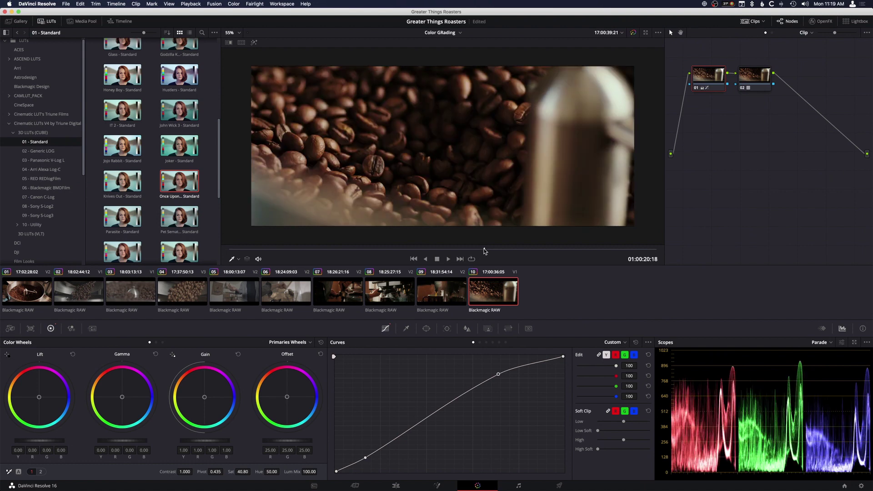
click(745, 90)
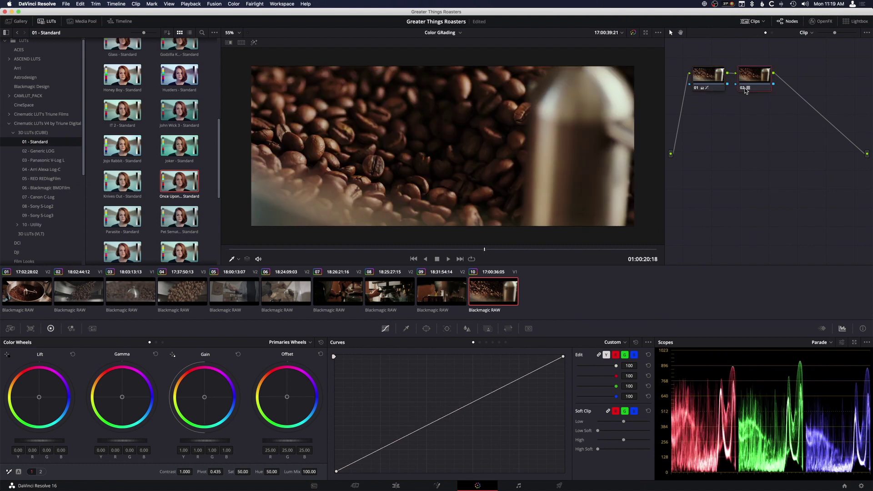
Toggle node 02 off and on to compare the look, then browse the LUT list
click(743, 90)
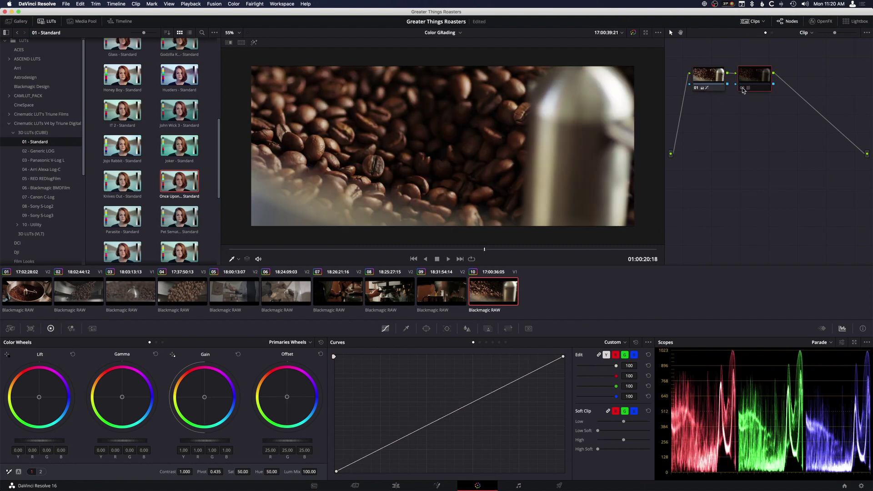
click(743, 89)
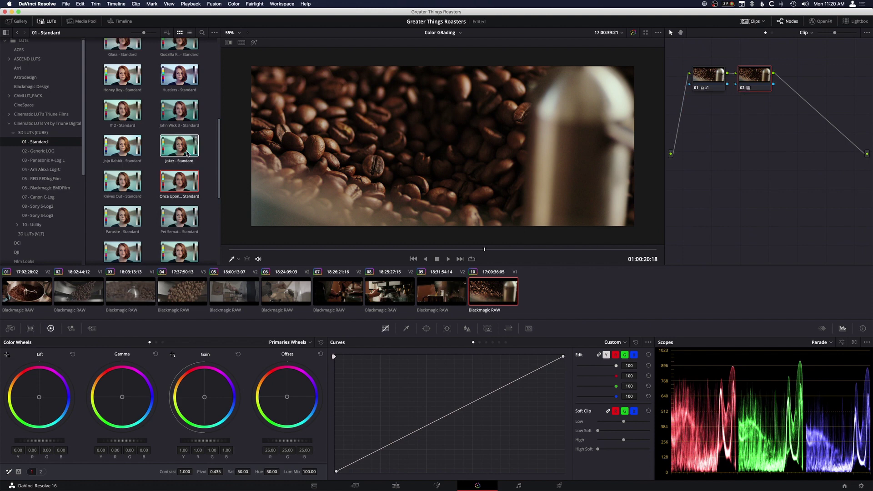
scroll(206, 171, down, 5)
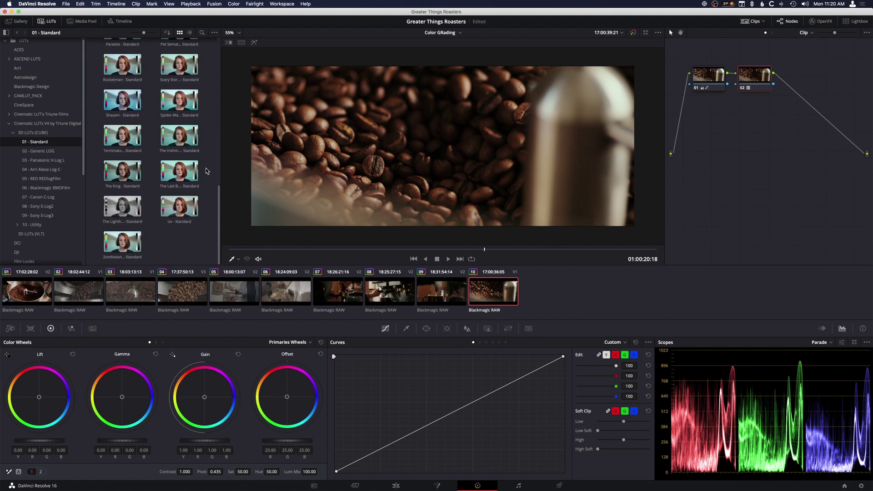
scroll(206, 171, up, 10)
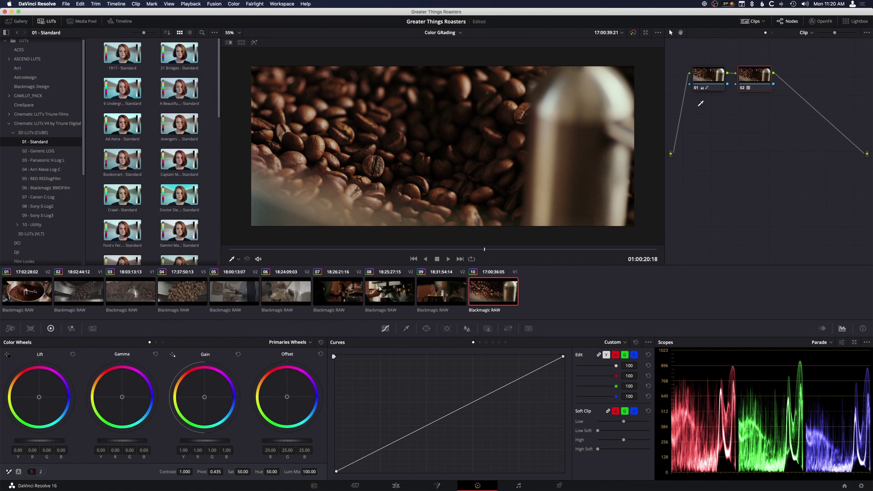
Add serial node 03 and apply the Doctor Sleep LUT to it
key(alt+s)
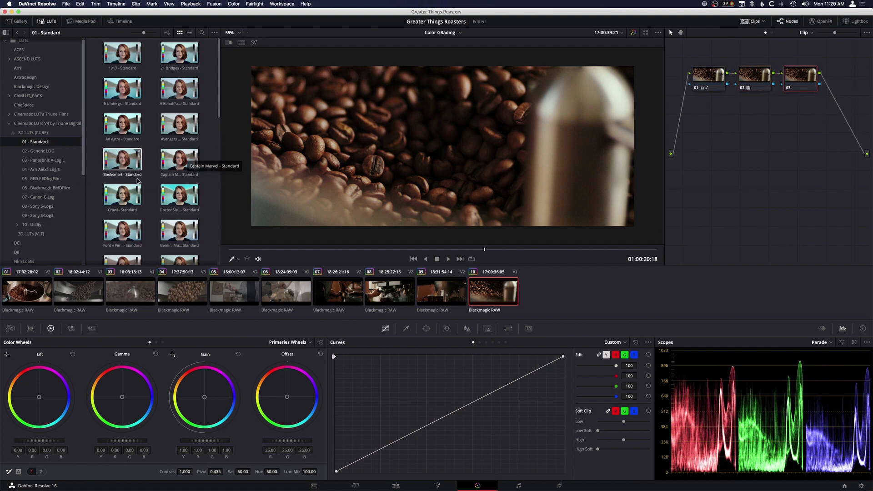
right_click(179, 199)
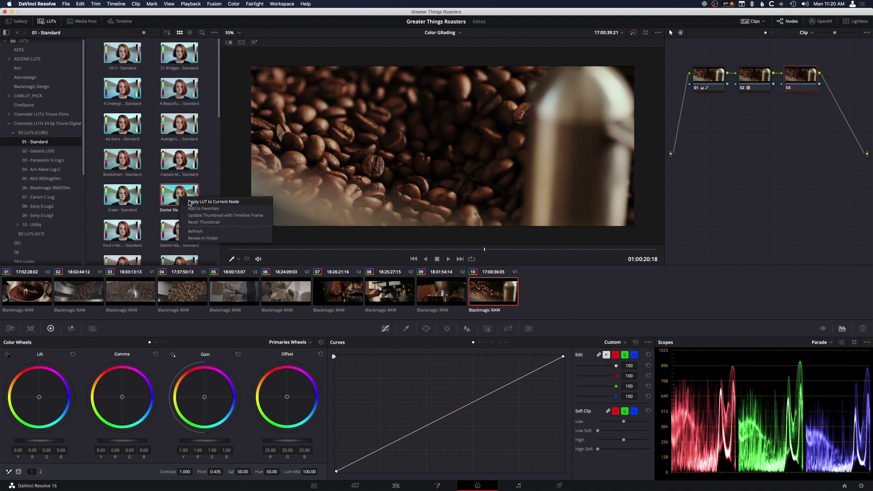
click(204, 204)
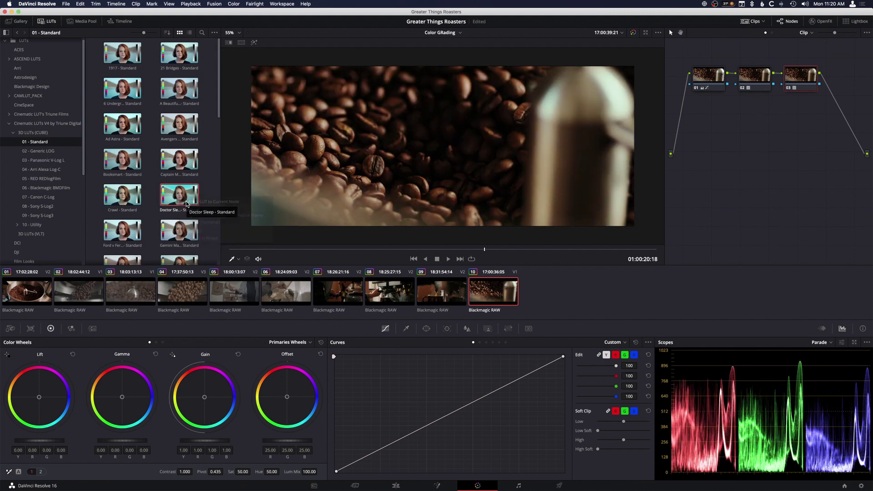
Compare with nodes 02 and 03 disabled, add serial node 04, and re-enable node 02
click(789, 88)
click(741, 88)
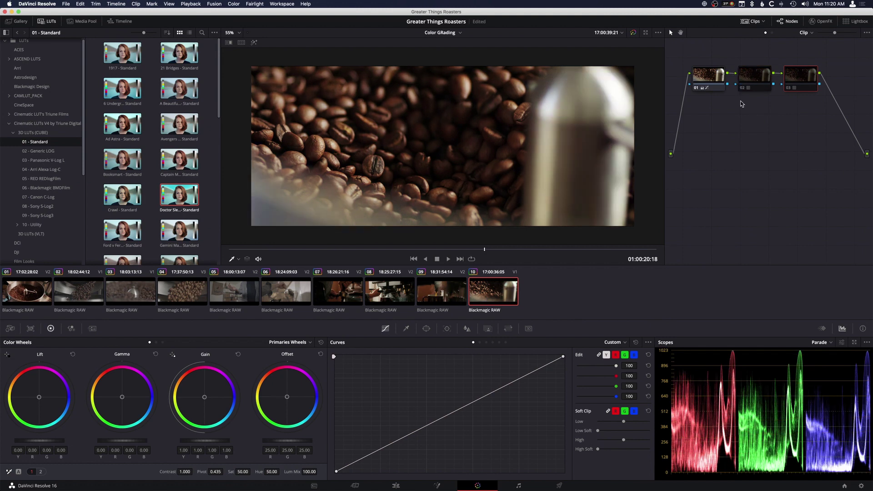
key(alt+s)
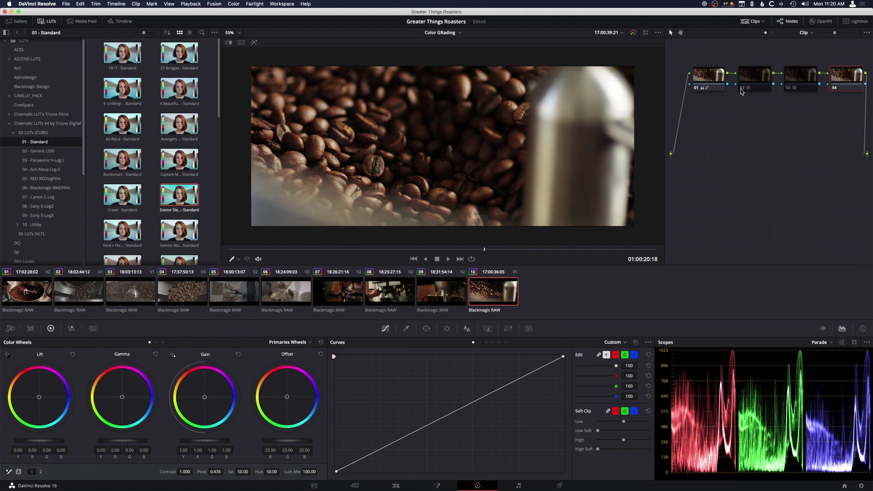
click(742, 88)
Disable node 02 on the coffee-beans clip to preview the grade without it
click(742, 89)
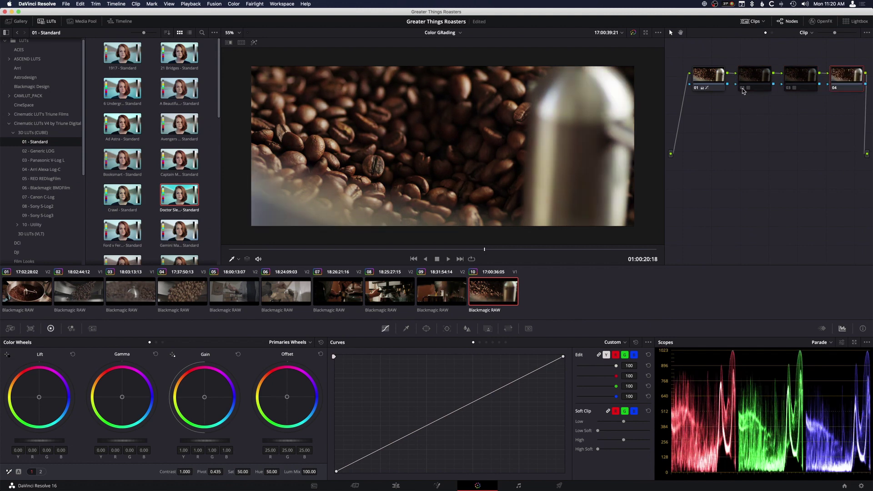